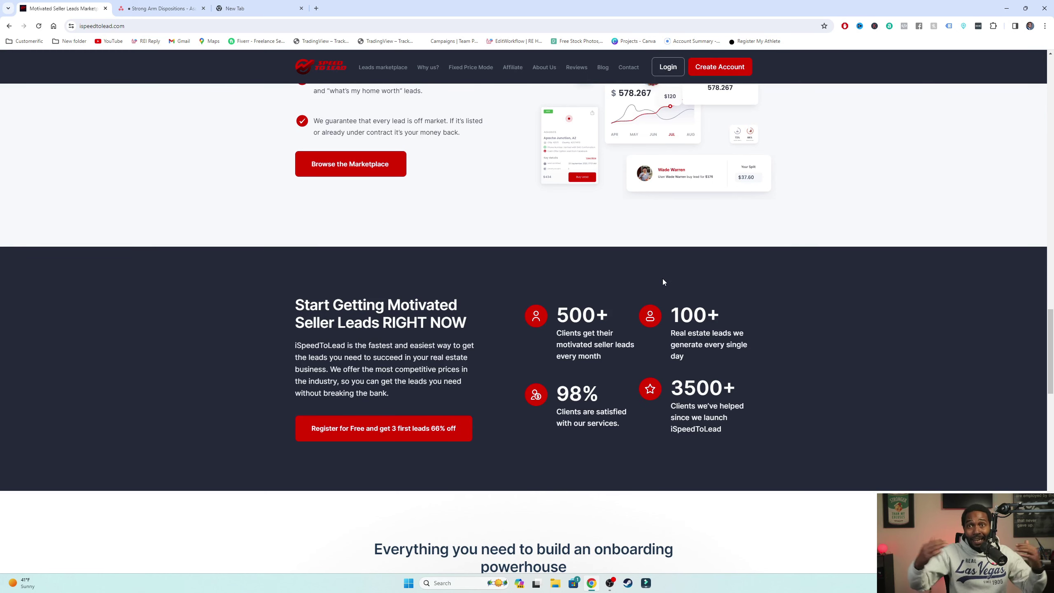
- Review the homepage's sections on lead quality and services, and log in to the seller leads marketplace
scroll(661, 280, "down", 5)
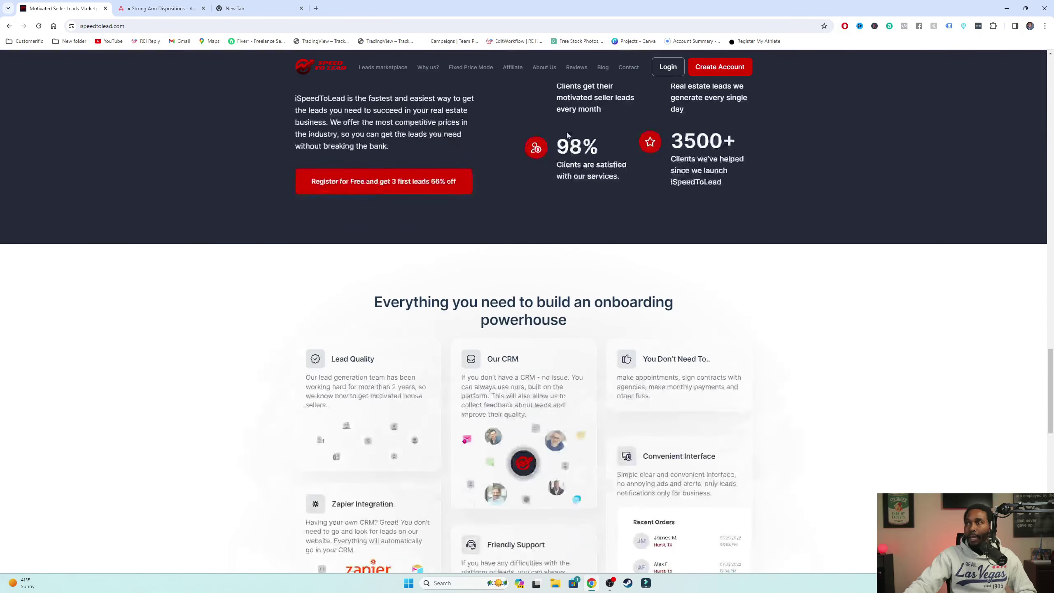
scroll(505, 190, "down", 5)
scroll(779, 323, "up", 8)
scroll(760, 204, "down", 20)
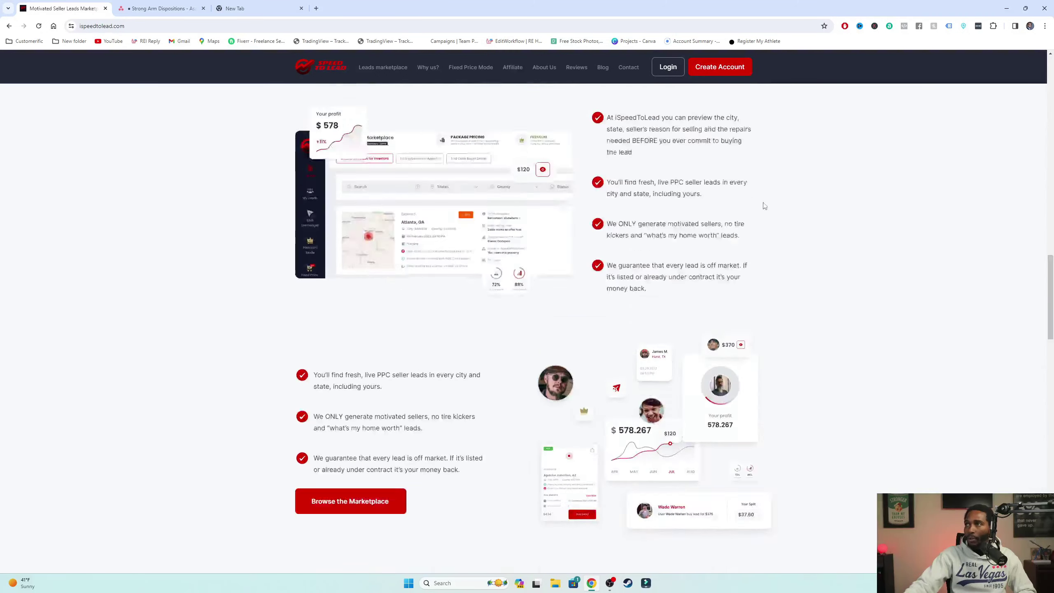
scroll(672, 119, "up", 4)
left_click(668, 67)
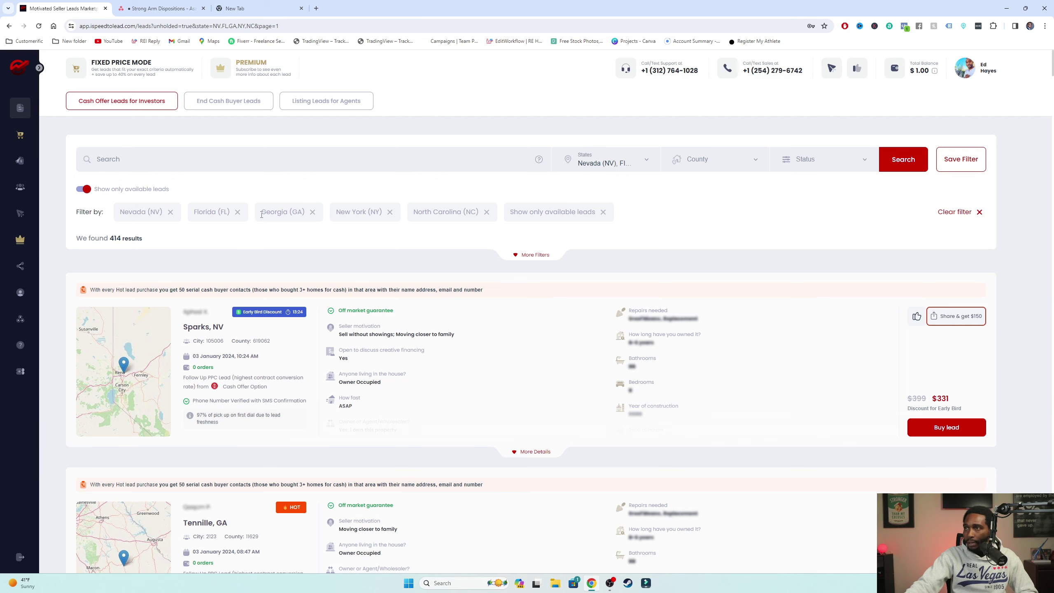
- Examine the full details of the Sparks, NV lead, including its off market guarantee, seller motivation and mortgage status
scroll(501, 347, "down", 1)
mouse_move(729, 347)
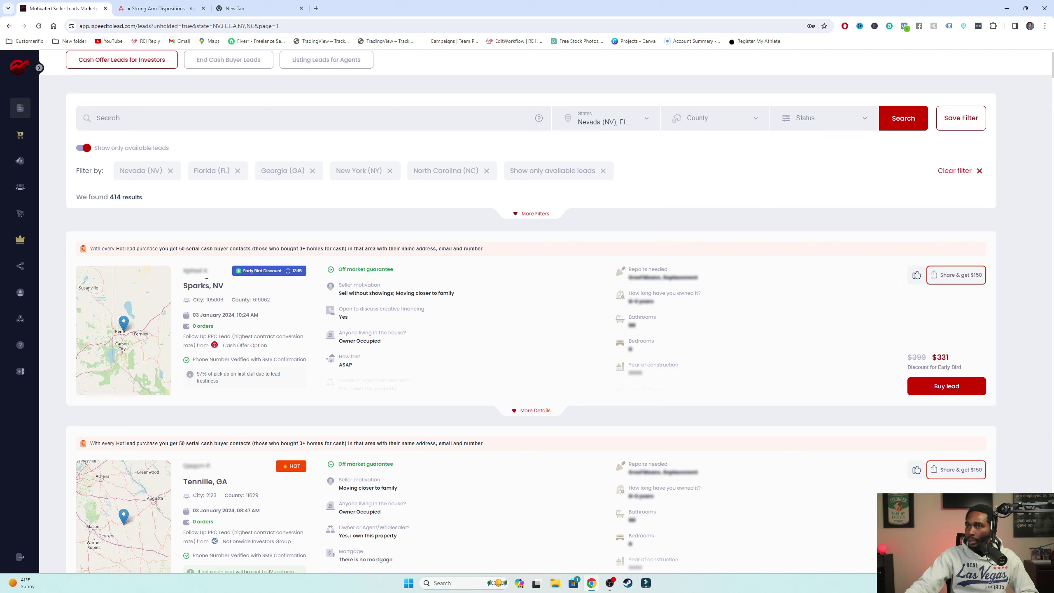
mouse_move(673, 328)
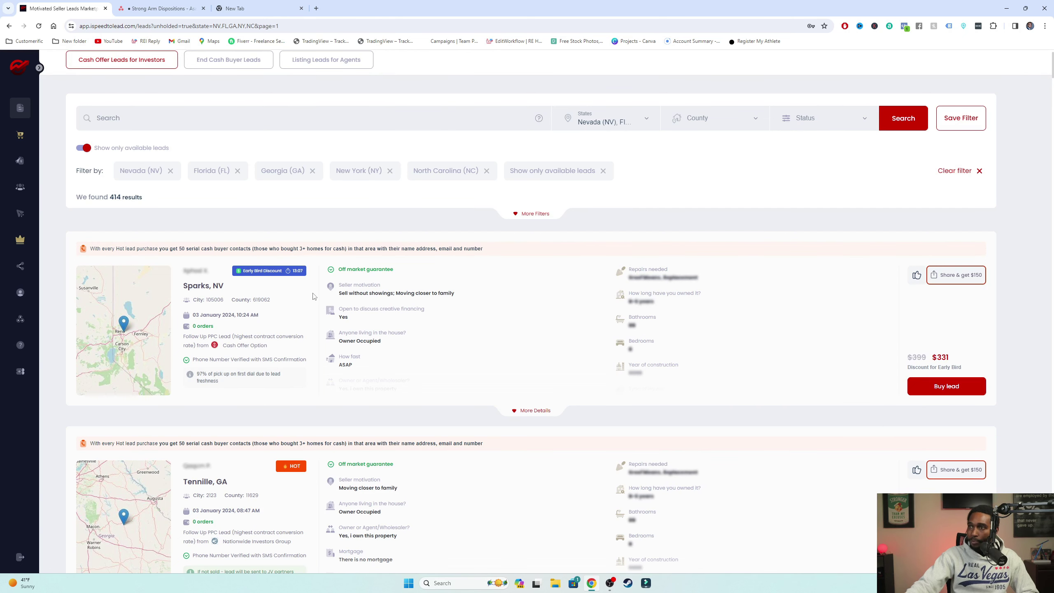
left_click_drag(338, 269, 397, 270)
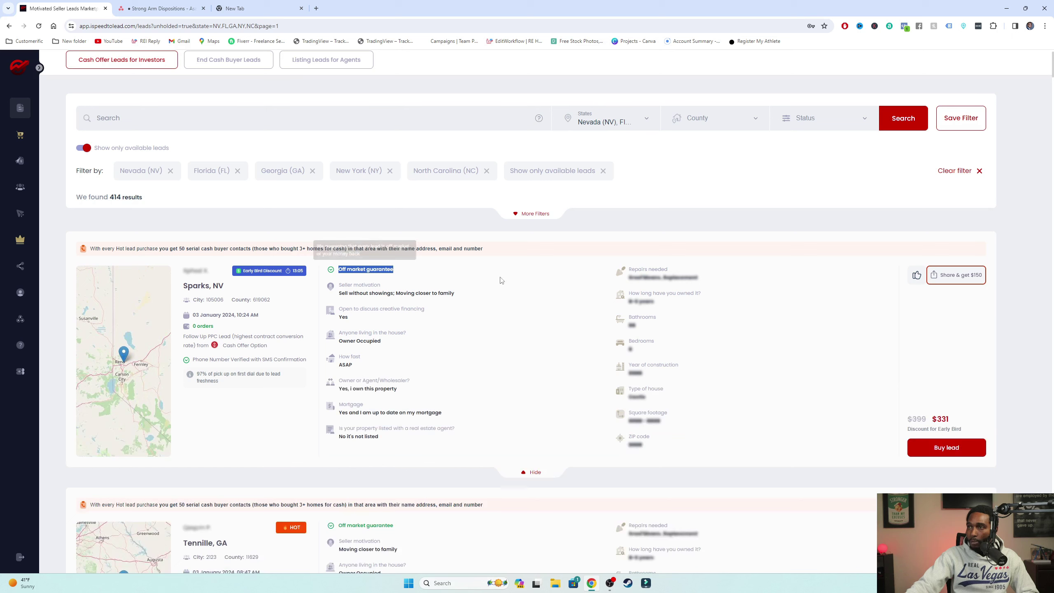
left_click(507, 281)
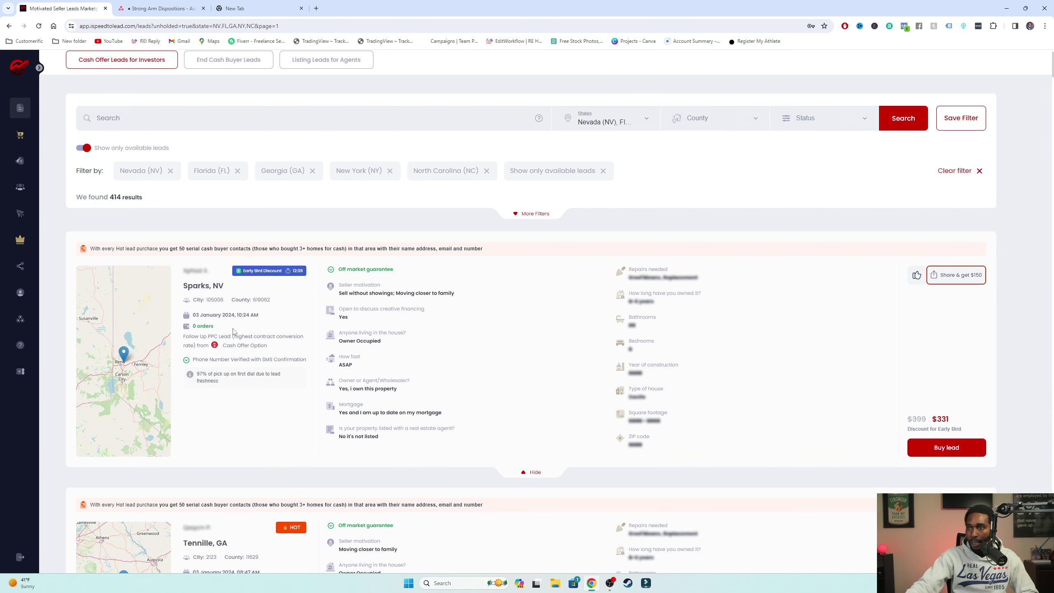
- Start an order for the Sparks, NV lead, choose the No hold exclusivity option and cancel the order
scroll(967, 417, "down", 1)
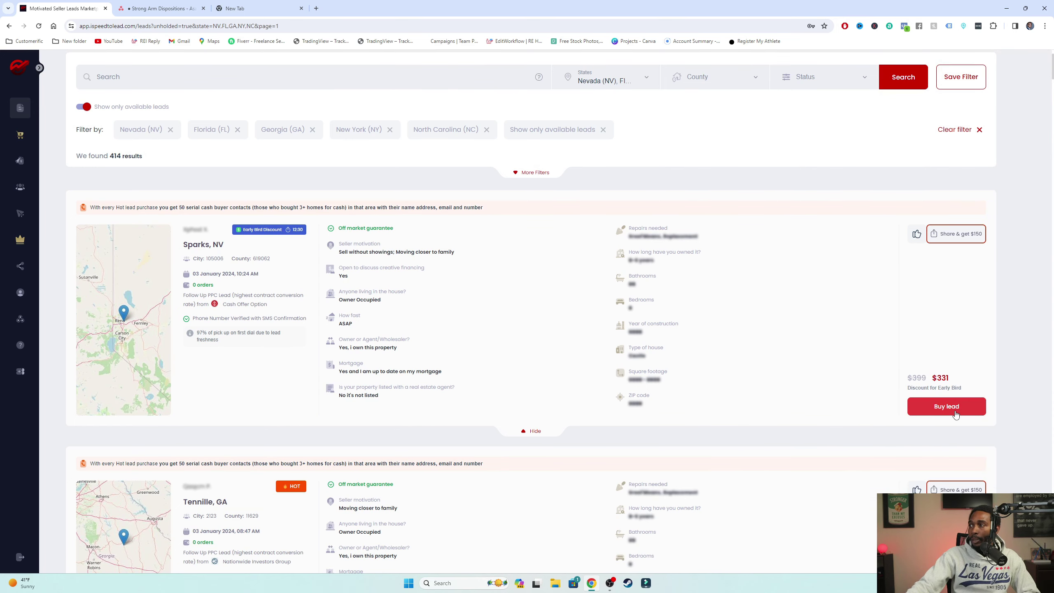
left_click(955, 411)
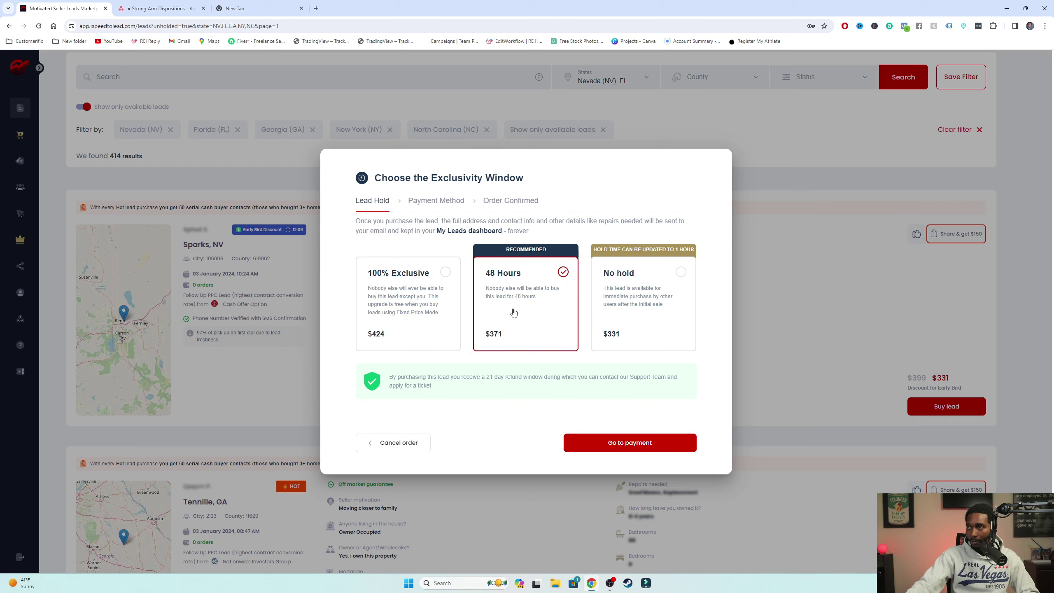
left_click(681, 272)
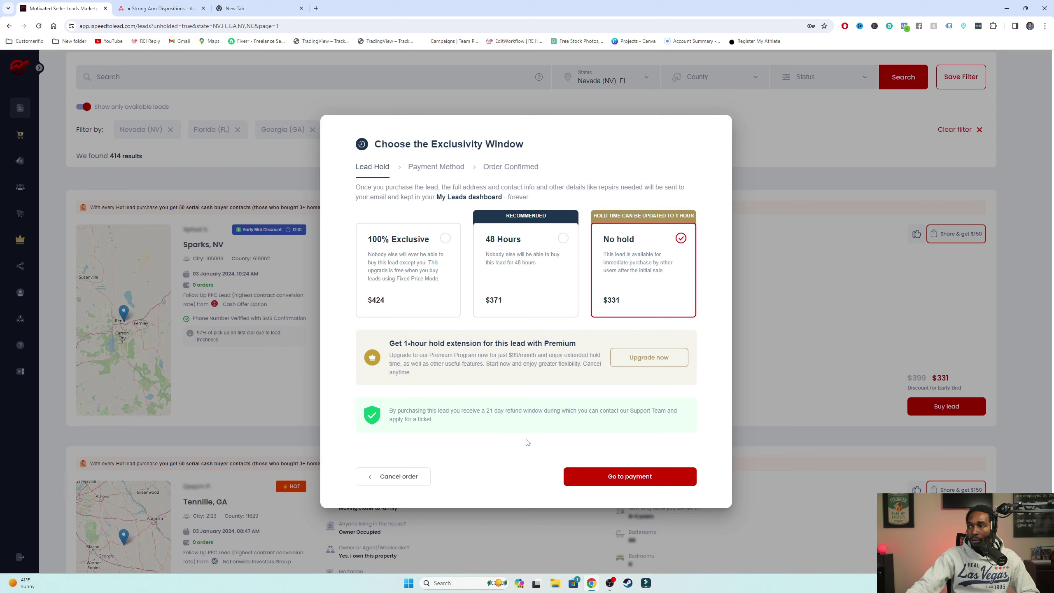
left_click(392, 476)
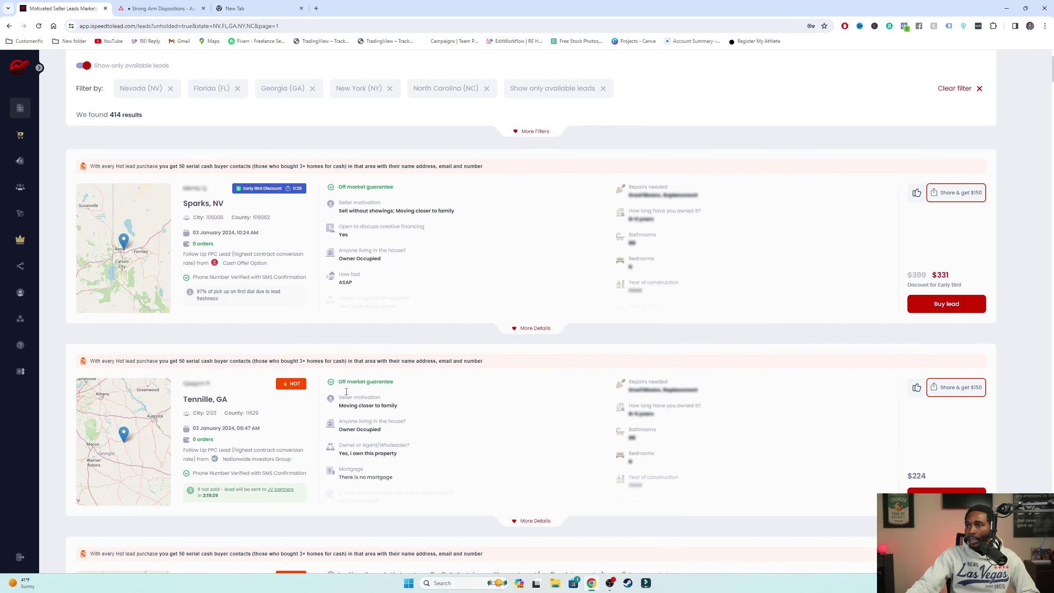
- Examine the locations, statuses, seller motivations and prices of the leads listed for the filtered states
scroll(411, 394, "down", 4)
scroll(266, 174, "up", 4)
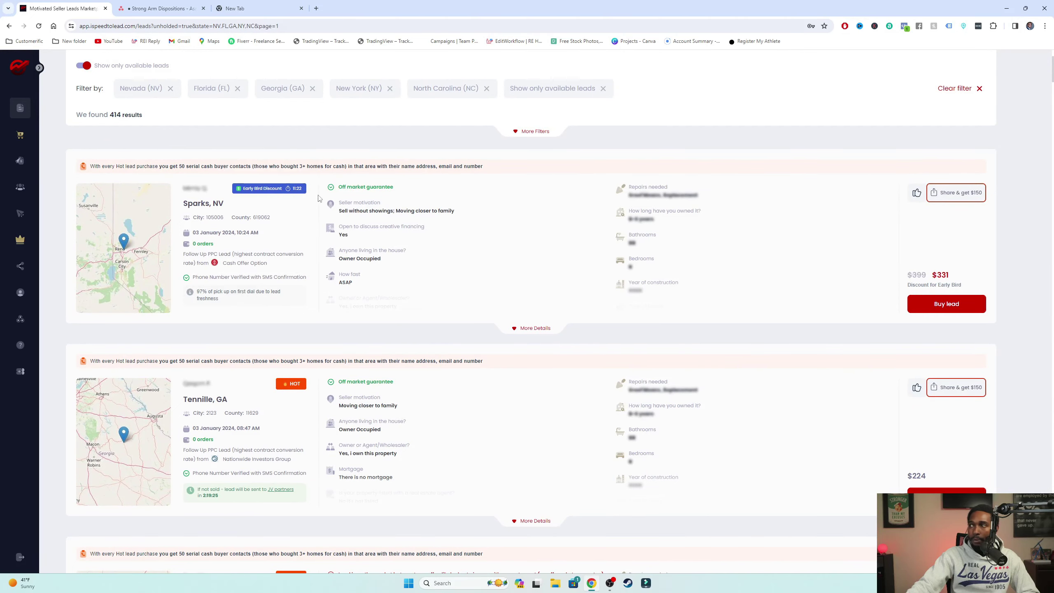
scroll(389, 291, "down", 4)
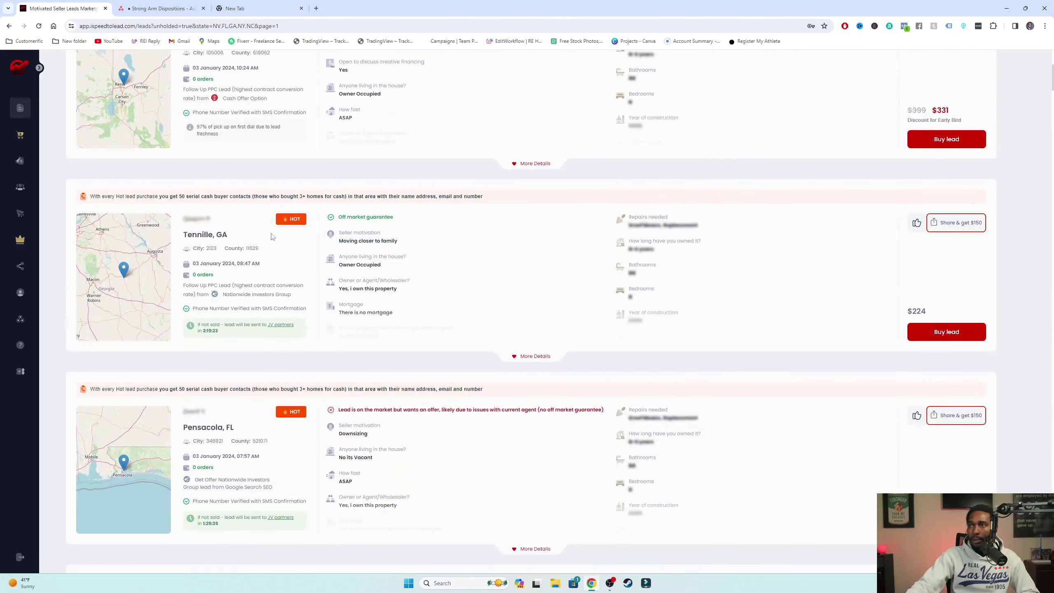
scroll(272, 236, "down", 2)
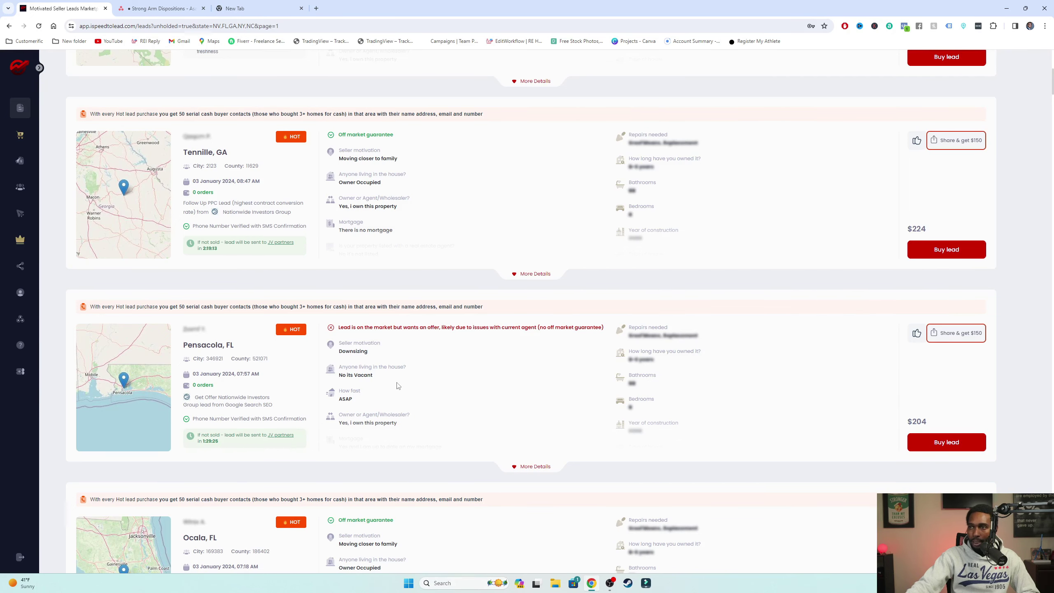
scroll(437, 296, "down", 3)
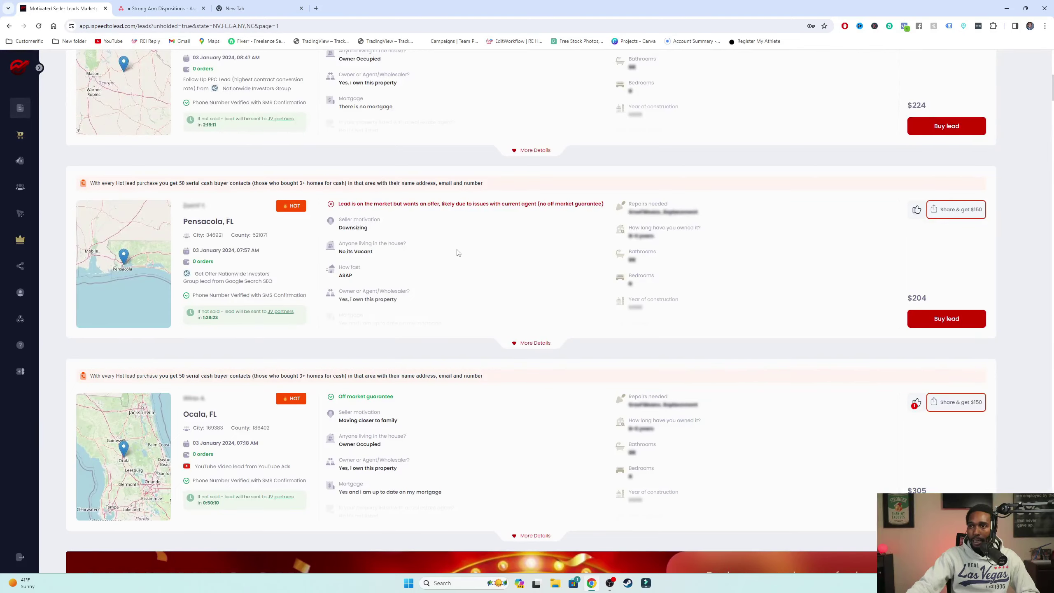
scroll(458, 252, "down", 3)
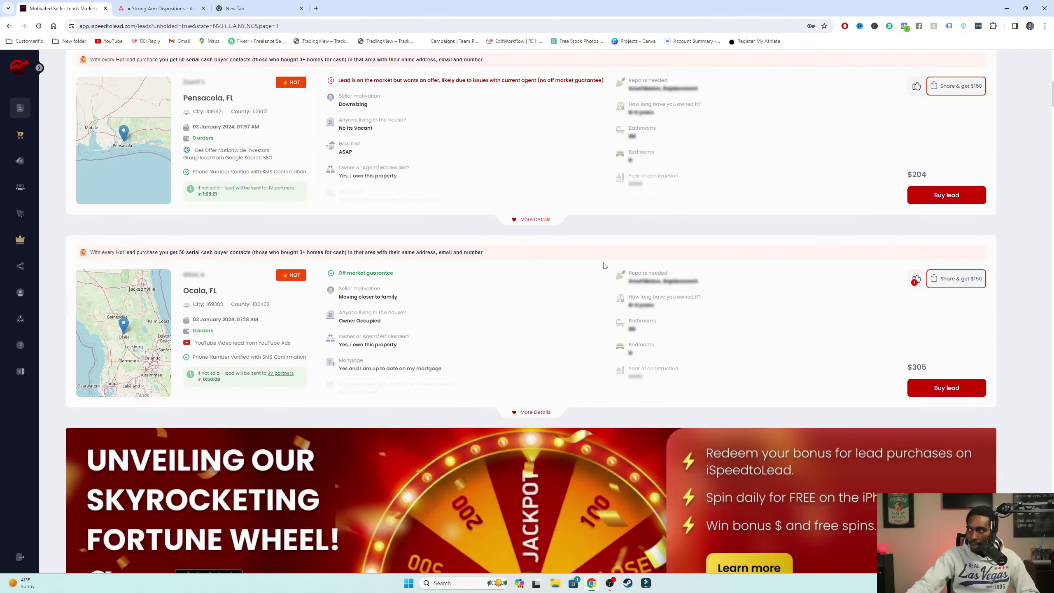
scroll(581, 232, "down", 12)
scroll(618, 332, "down", 4)
scroll(618, 332, "up", 10)
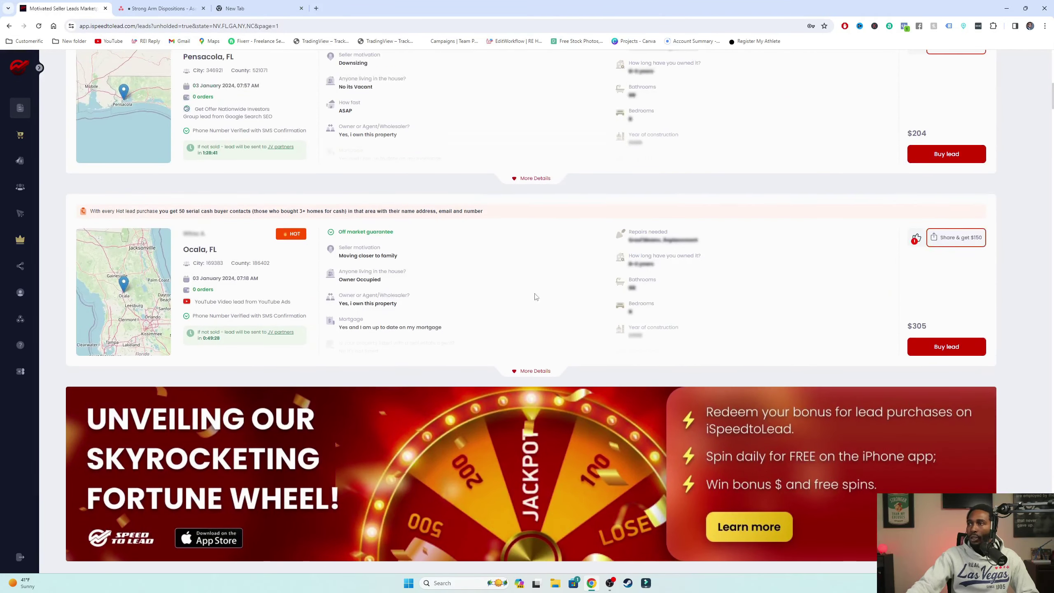
scroll(651, 304, "up", 5)
scroll(650, 304, "up", 11)
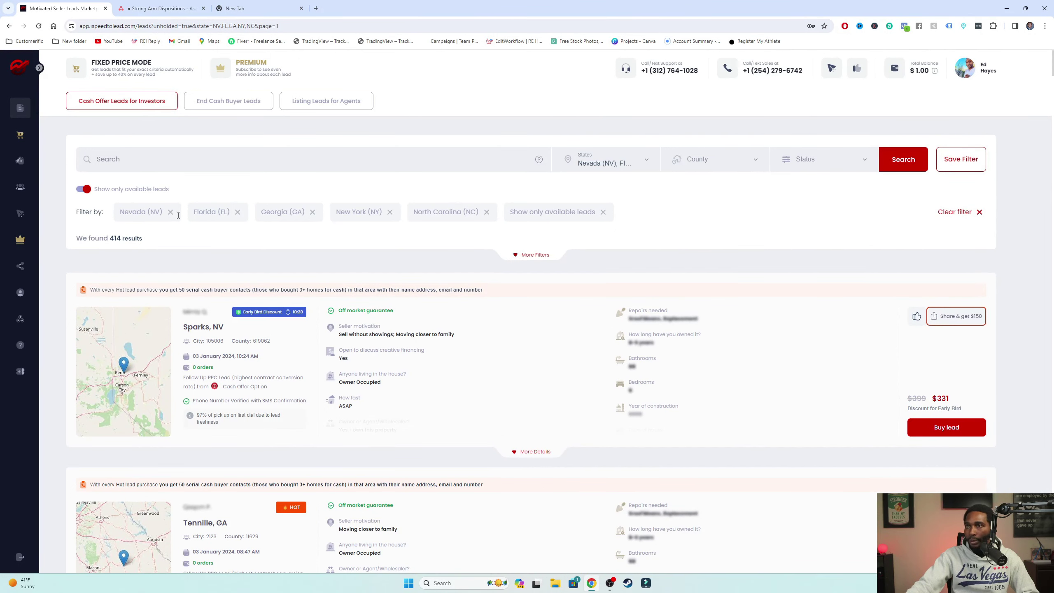
- Clear the state filters and filter the available leads by the NEW status
left_click(969, 213)
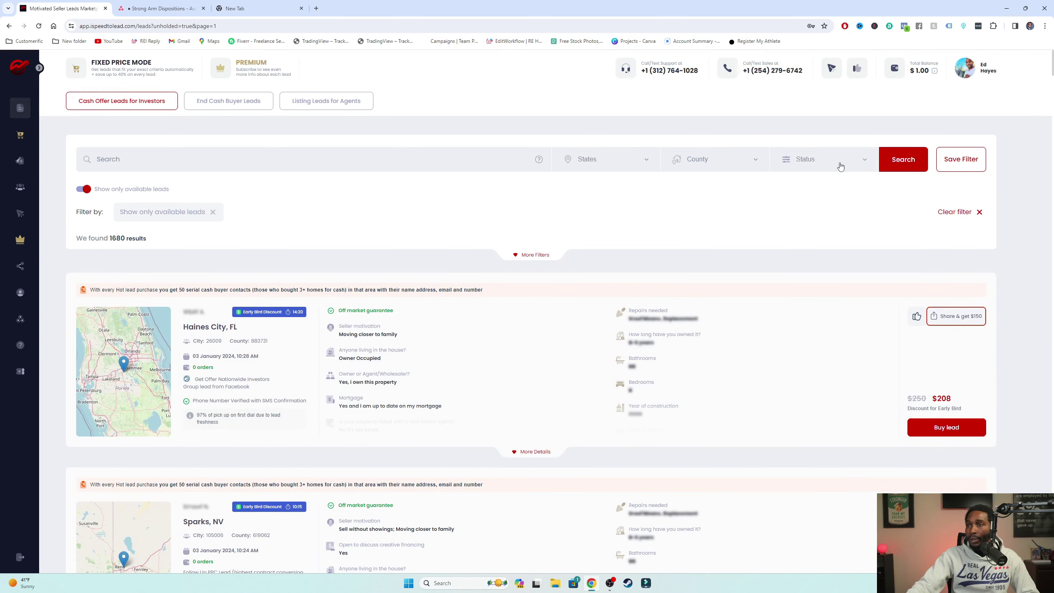
left_click(840, 166)
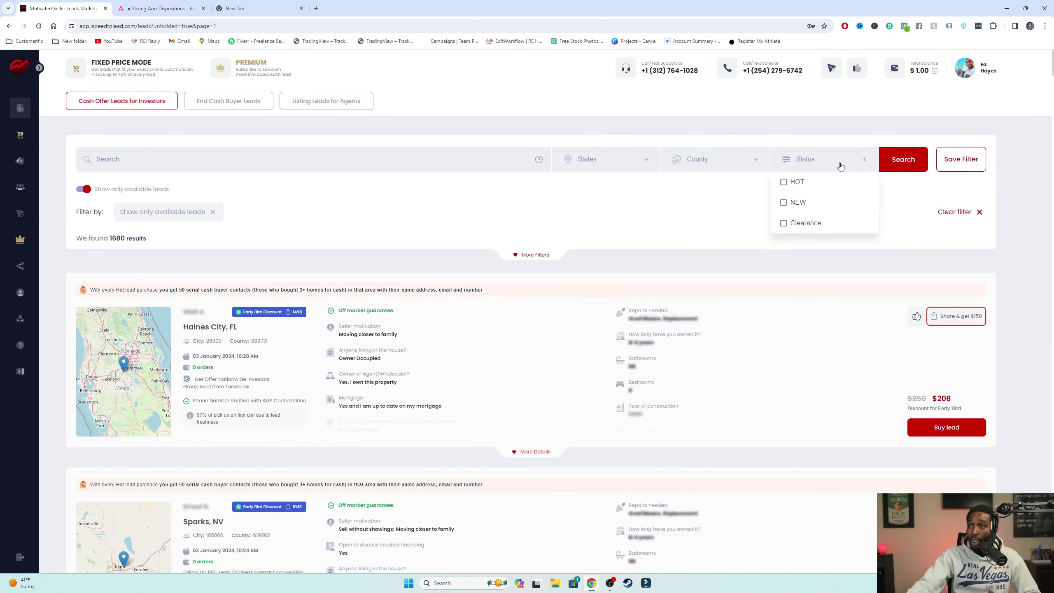
left_click(796, 203)
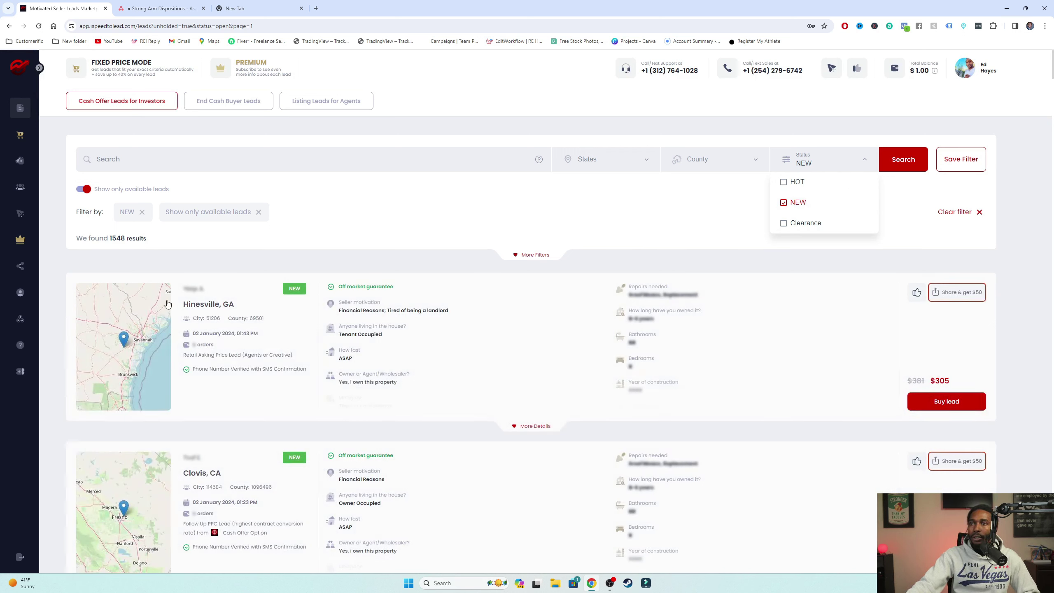
- Inspect the location map of the new Clovis, CA lead at closer and wider zoom levels, and close it
scroll(374, 347, "down", 5)
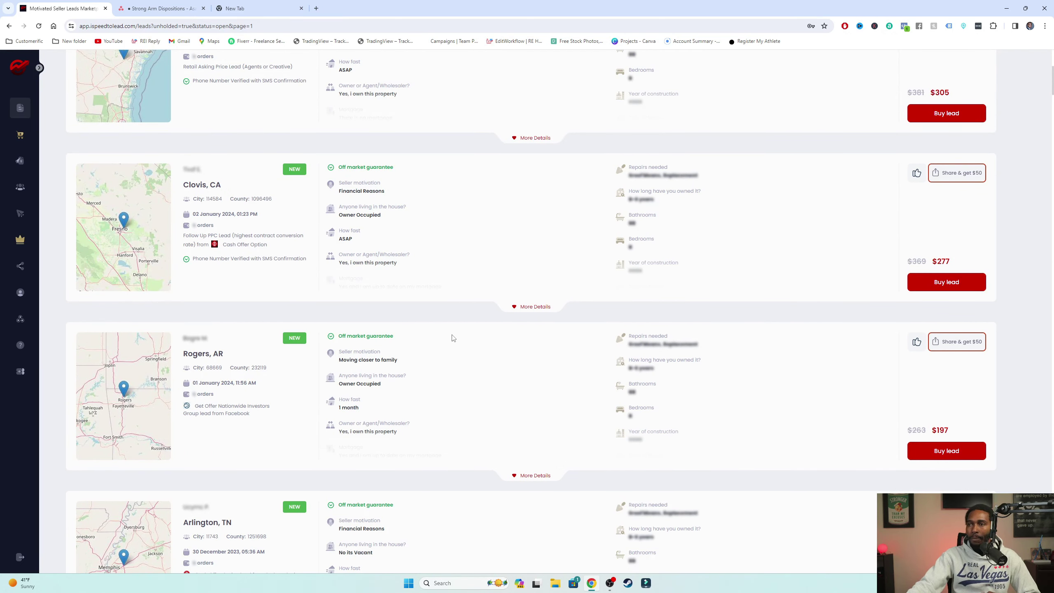
scroll(454, 338, "down", 2)
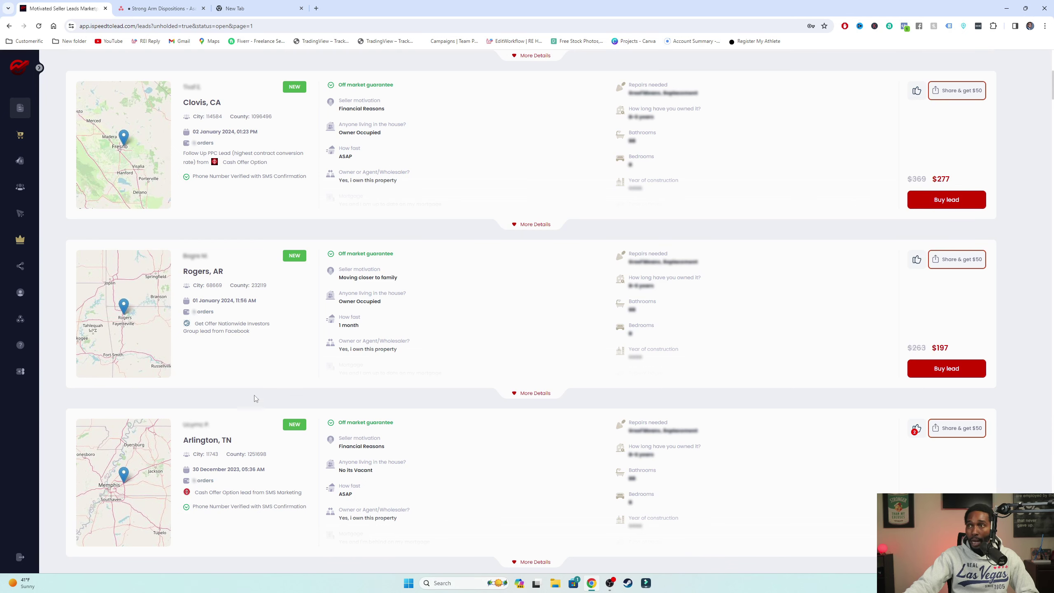
left_click(126, 160)
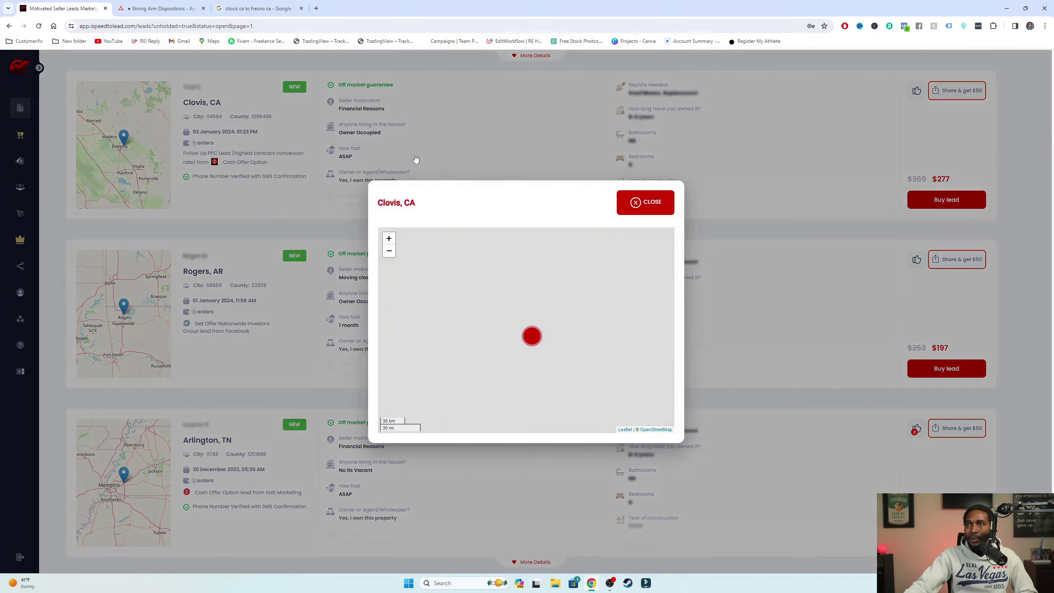
left_click(388, 239)
left_click(389, 239)
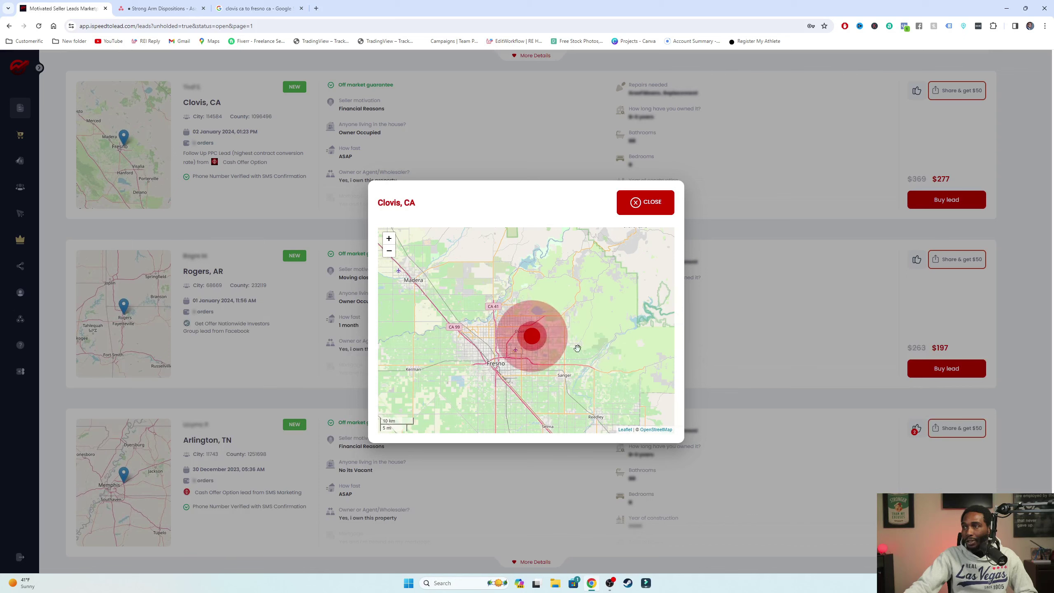
left_click(388, 251)
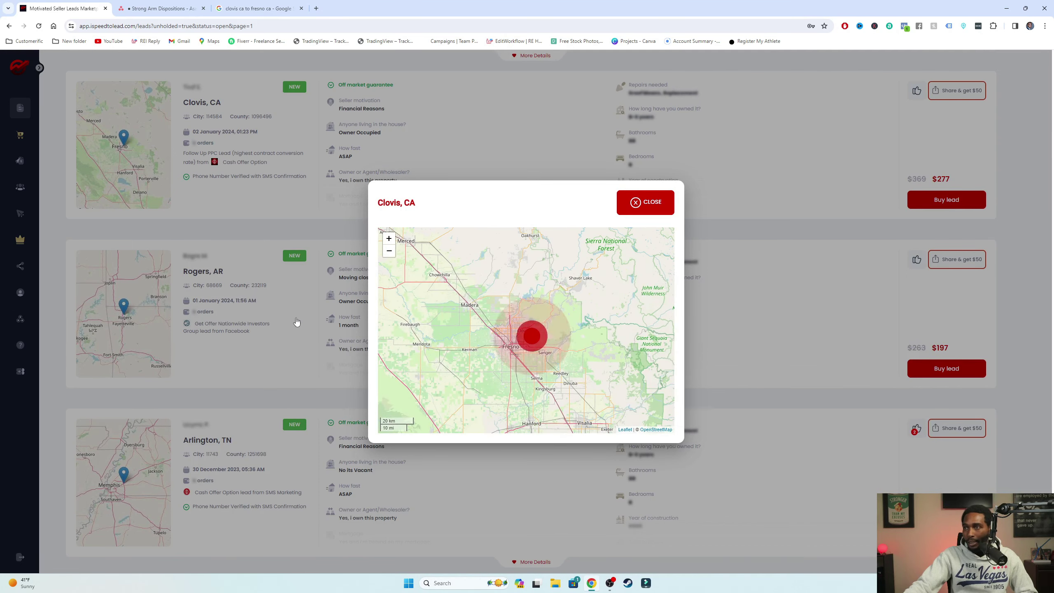
left_click(297, 322)
- Examine the locations, lead sources, seller motivations and prices of the NEW leads from Rogers, AR through Louisville, KY
scroll(122, 202, "down", 3)
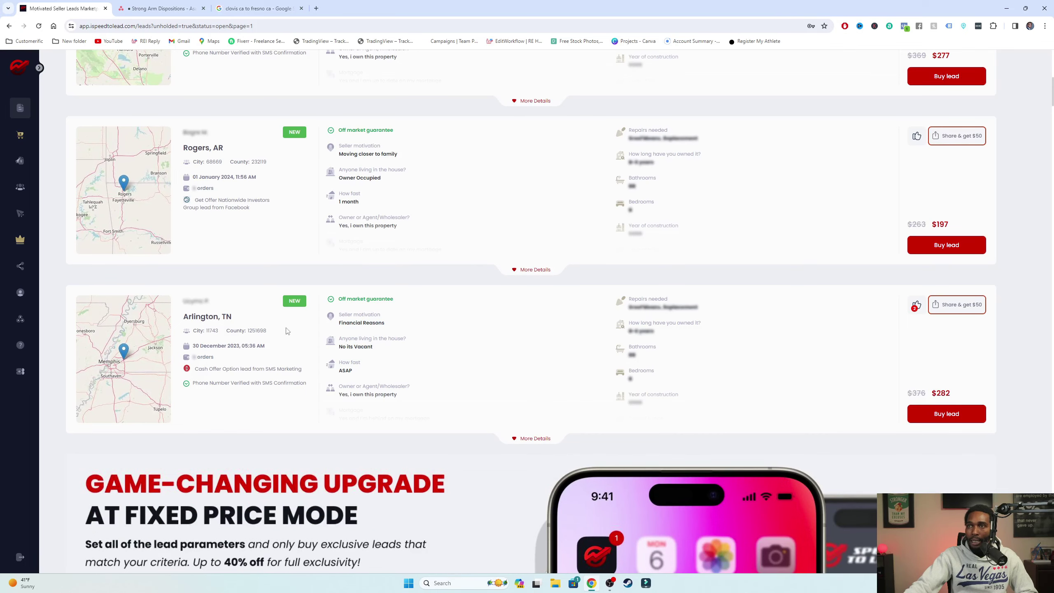
scroll(570, 305, "down", 6)
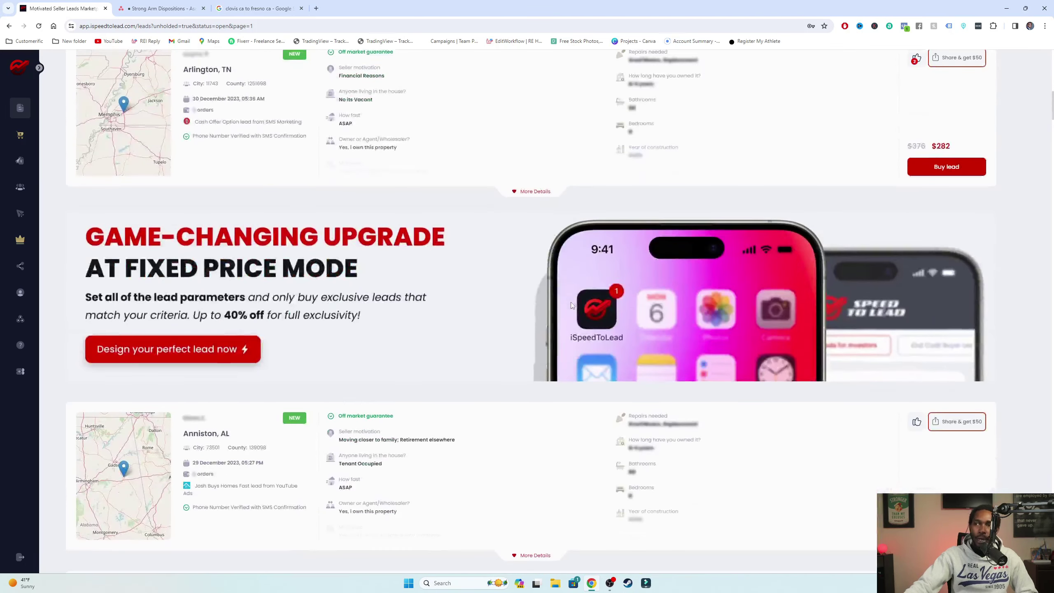
scroll(570, 302, "down", 4)
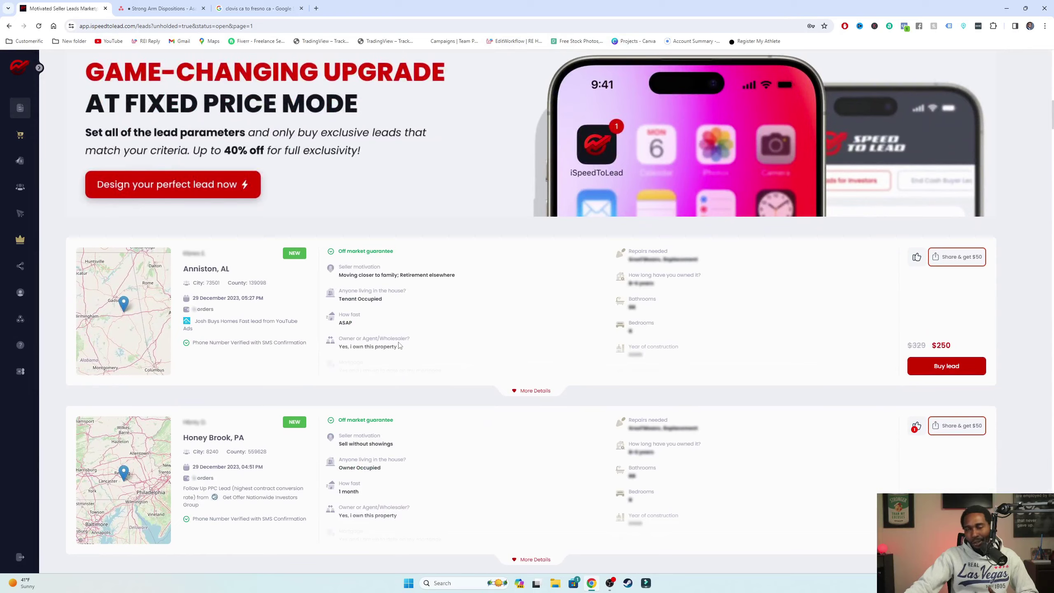
scroll(426, 403, "down", 4)
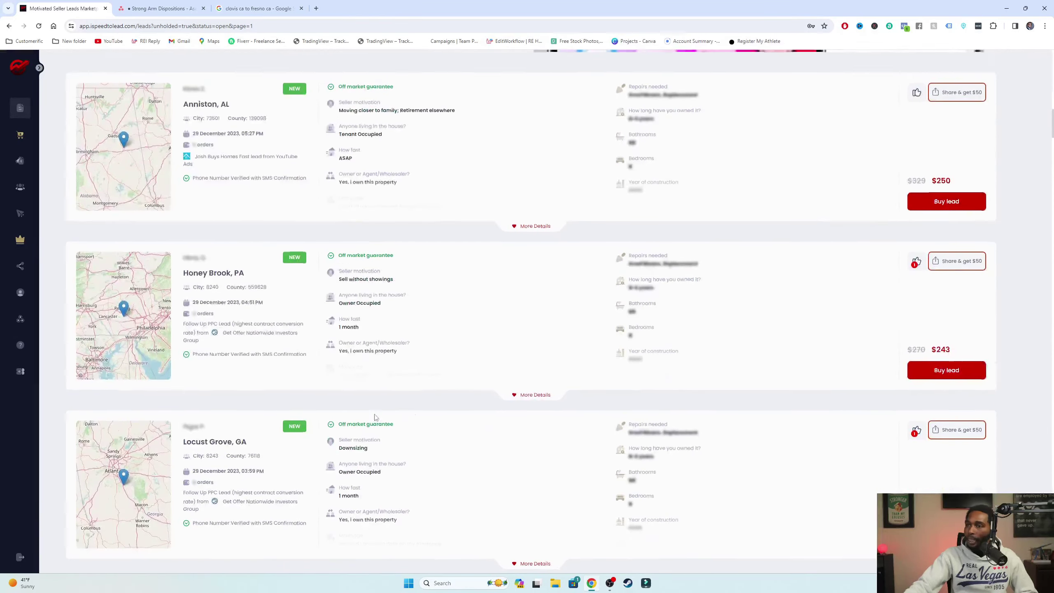
scroll(506, 365, "down", 7)
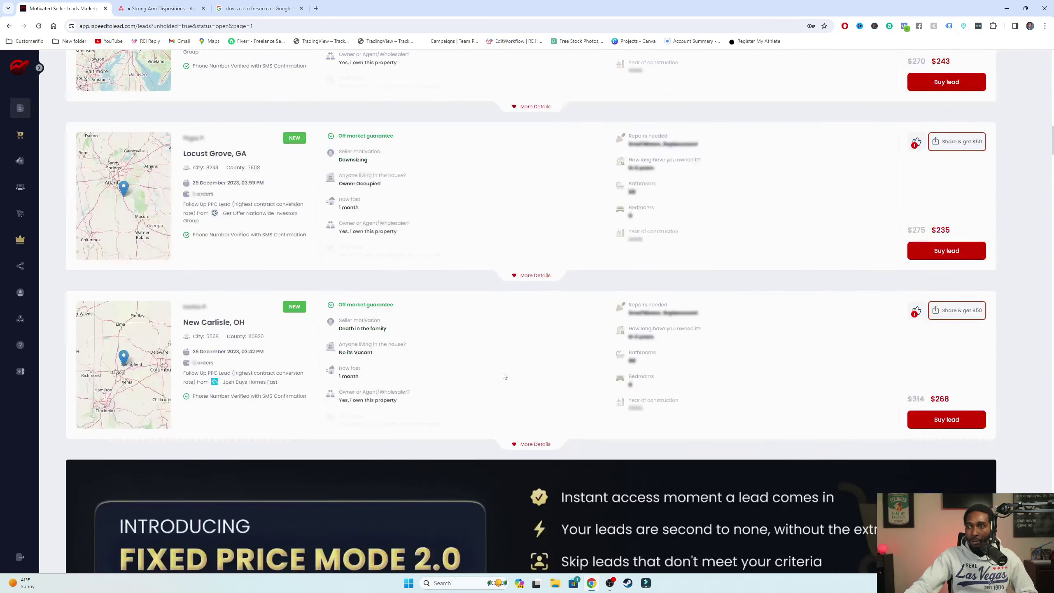
scroll(504, 374, "down", 12)
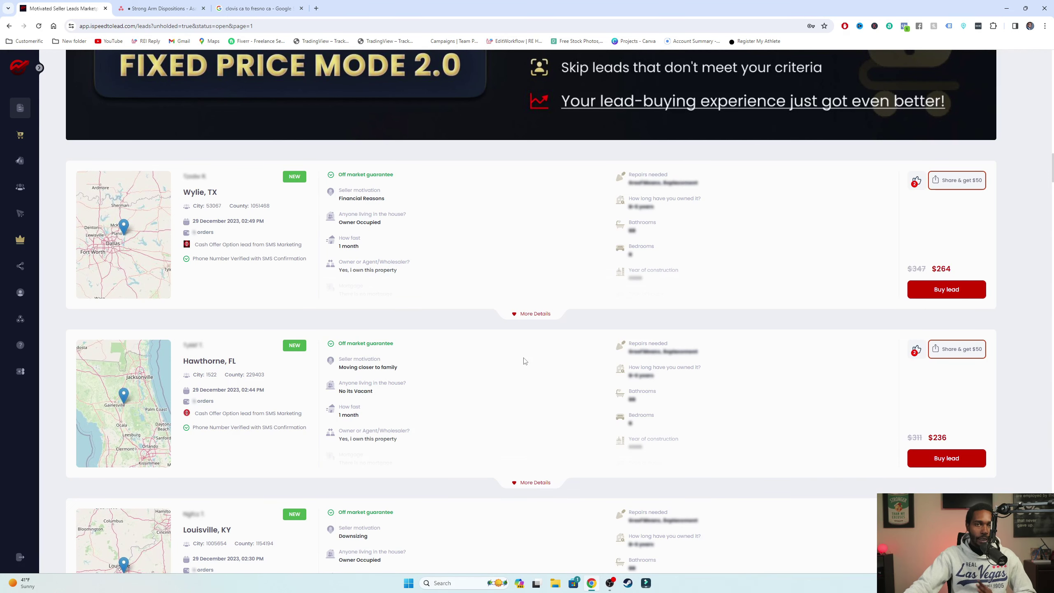
scroll(514, 361, "down", 4)
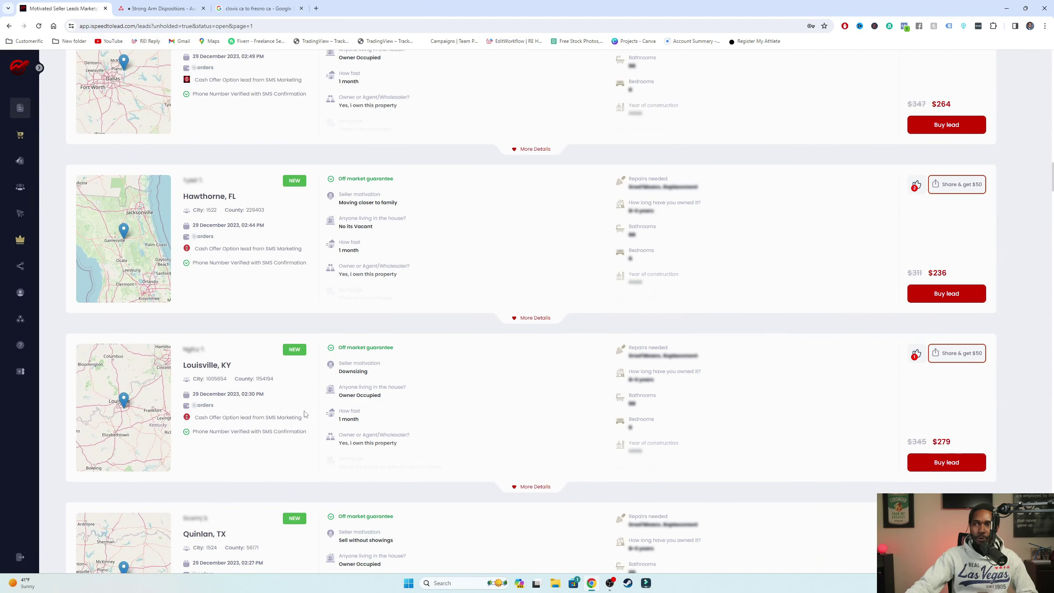
- Start an order for the Louisville, KY lead, try to apply the coupon code 9club and close the payment dialog
left_click(937, 466)
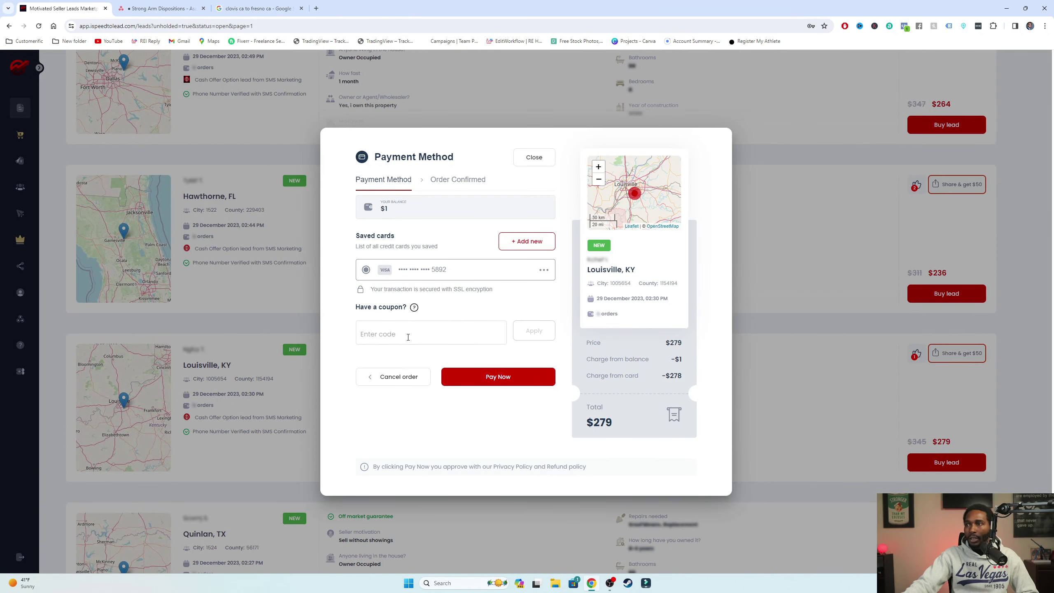
left_click(407, 338)
type("9")
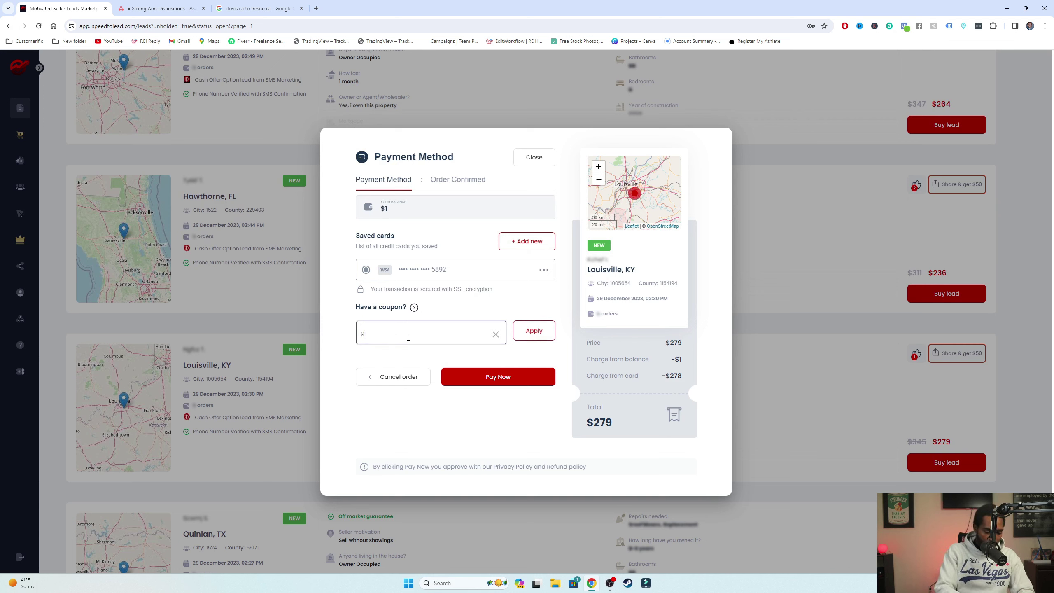
type("club")
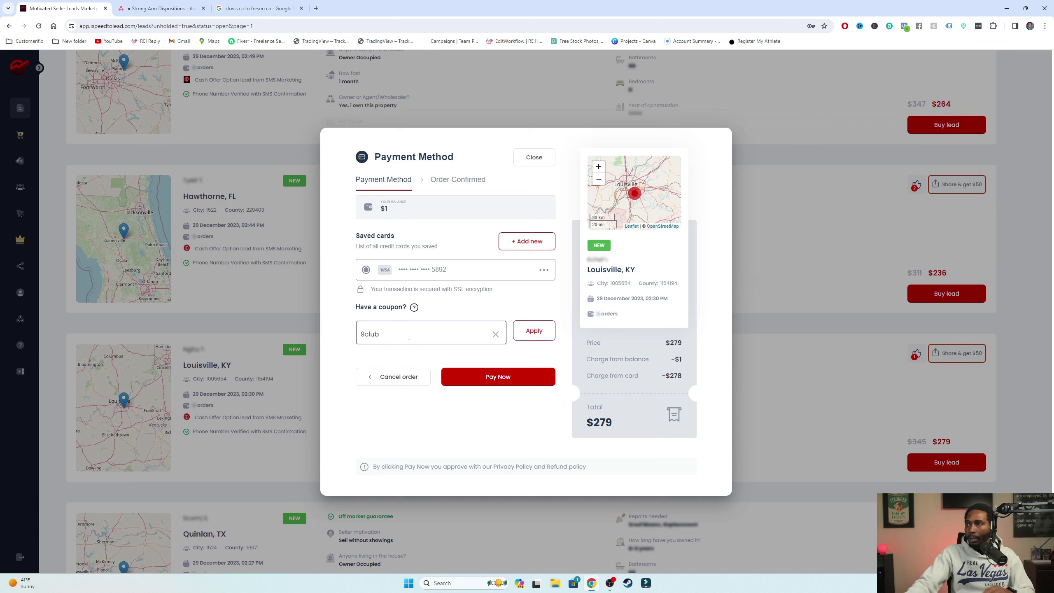
left_click(526, 340)
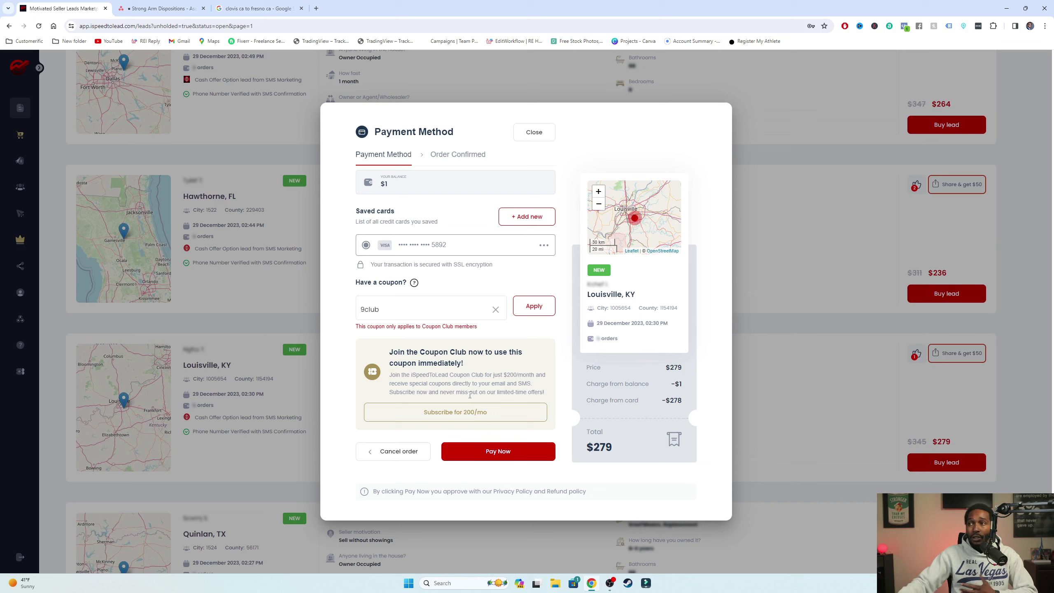
left_click_drag(431, 309, 356, 312)
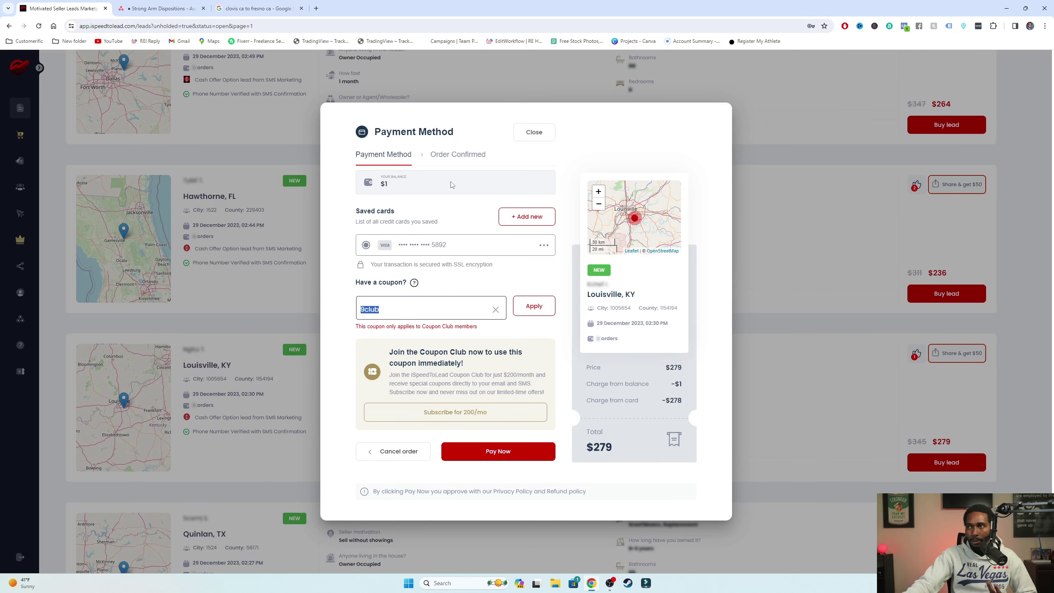
key("Escape")
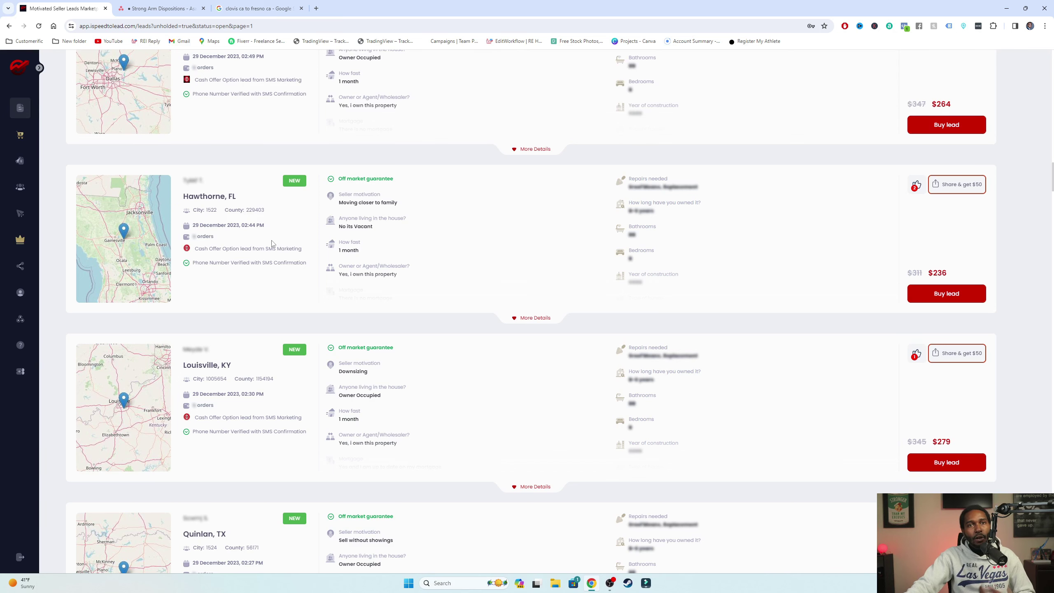
- Show the End Cash Buyer Leads category and examine its leads' market status, owner or wholesaler details and prices
scroll(506, 369, "down", 10)
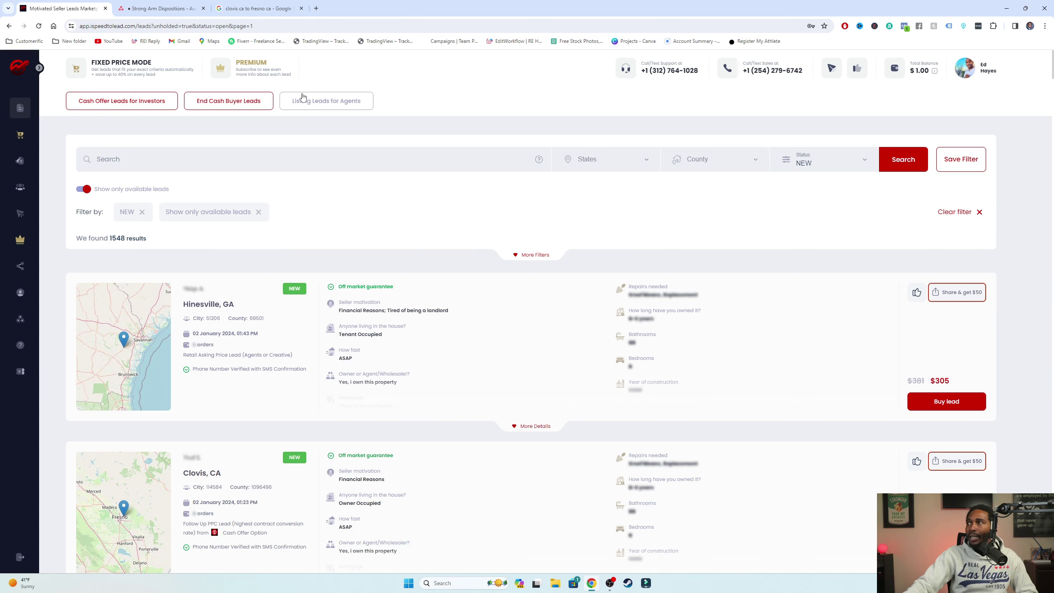
left_click(248, 106)
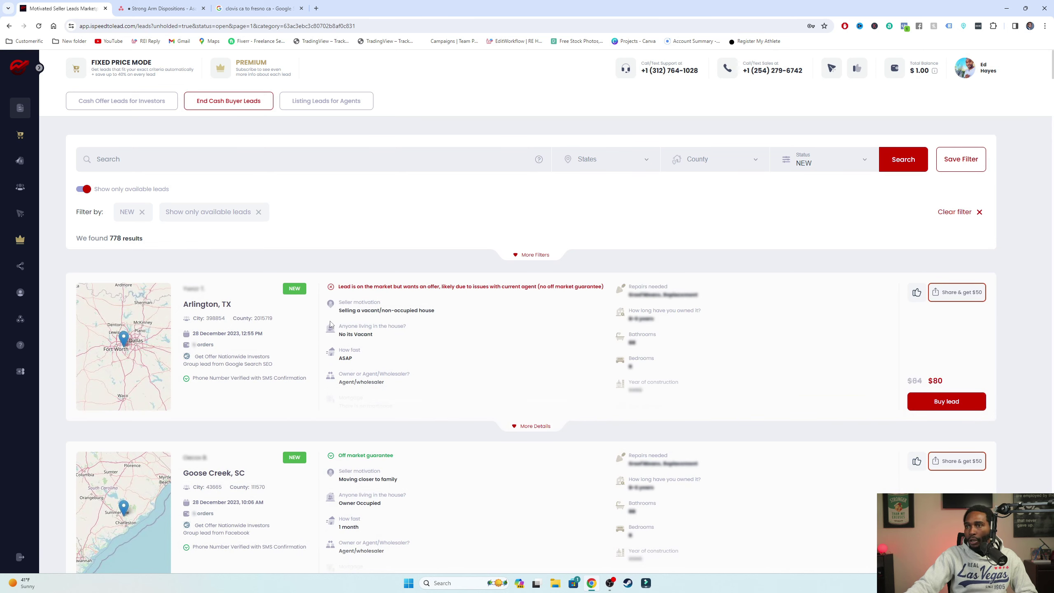
mouse_move(669, 342)
scroll(522, 262, "down", 3)
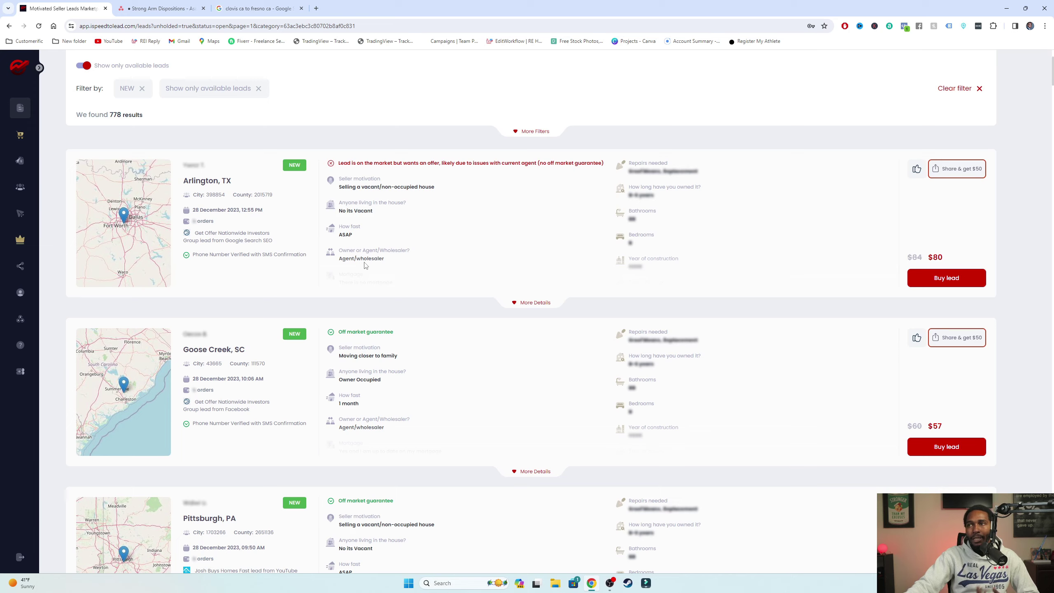
scroll(392, 307, "down", 4)
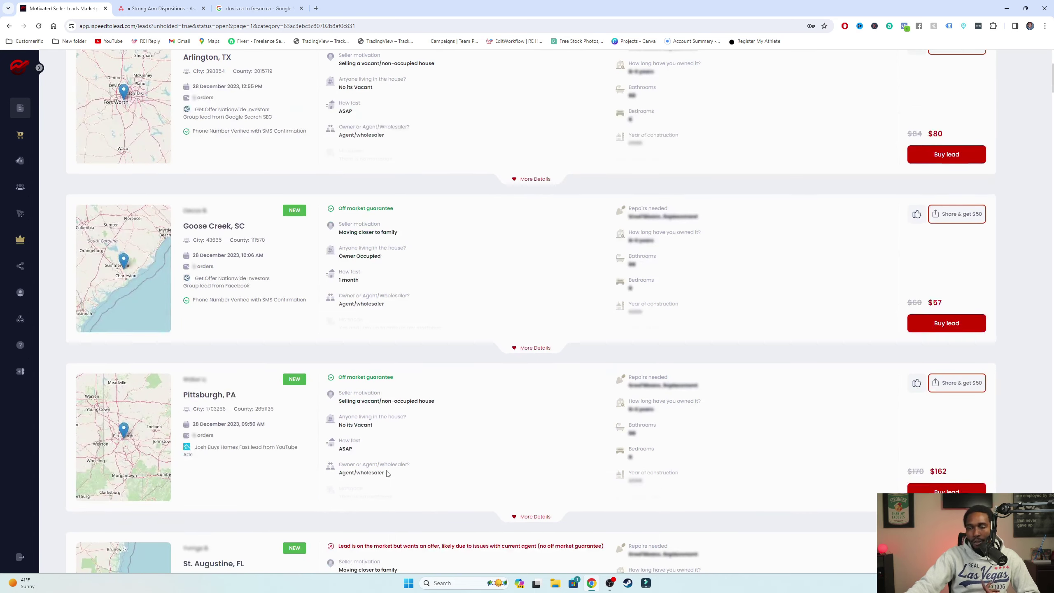
scroll(385, 459, "up", 6)
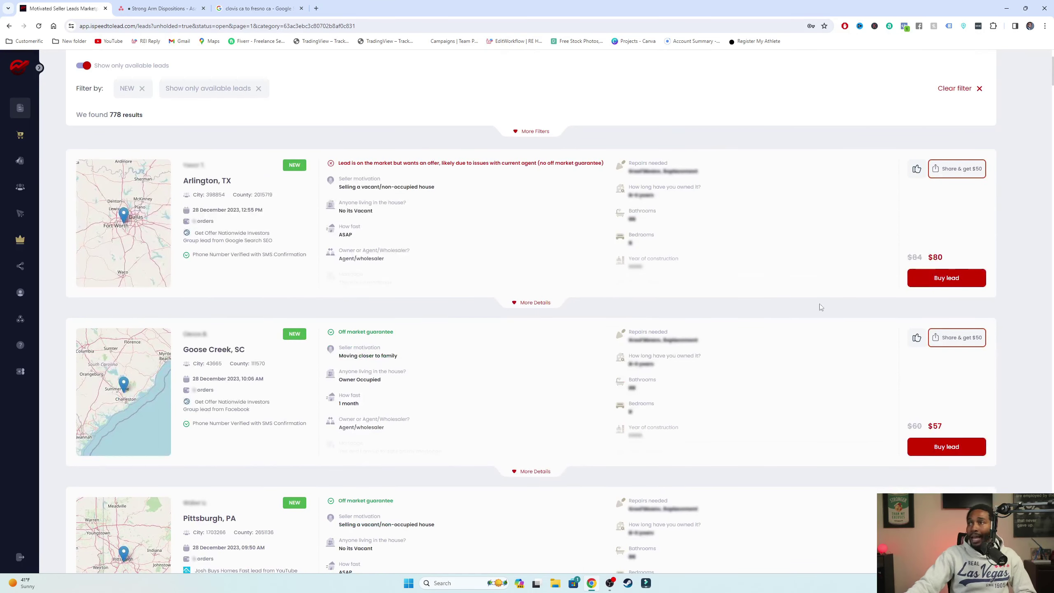
double_click(934, 258)
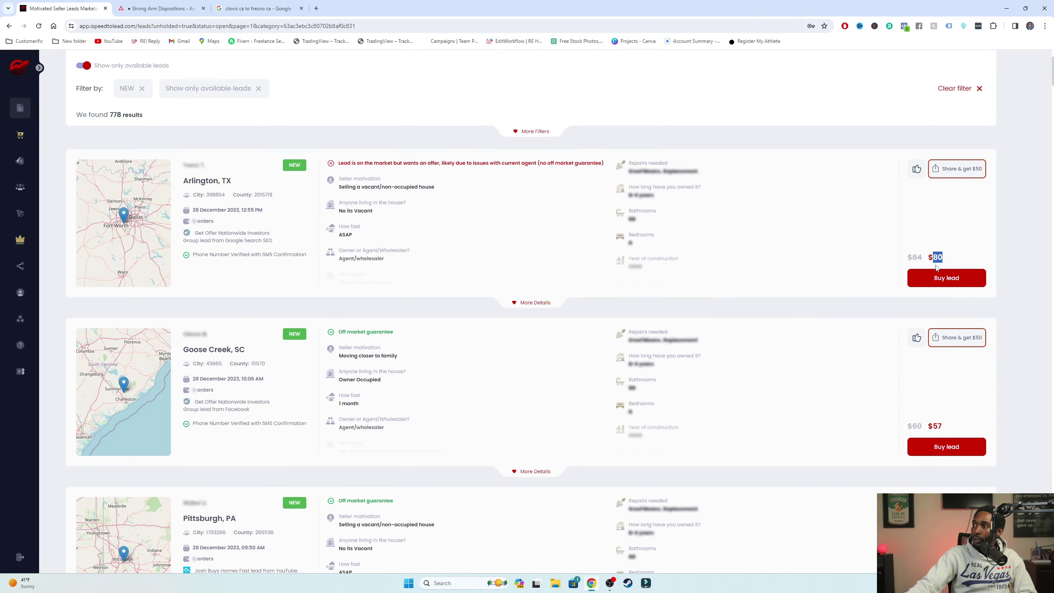
scroll(951, 287, "down", 3)
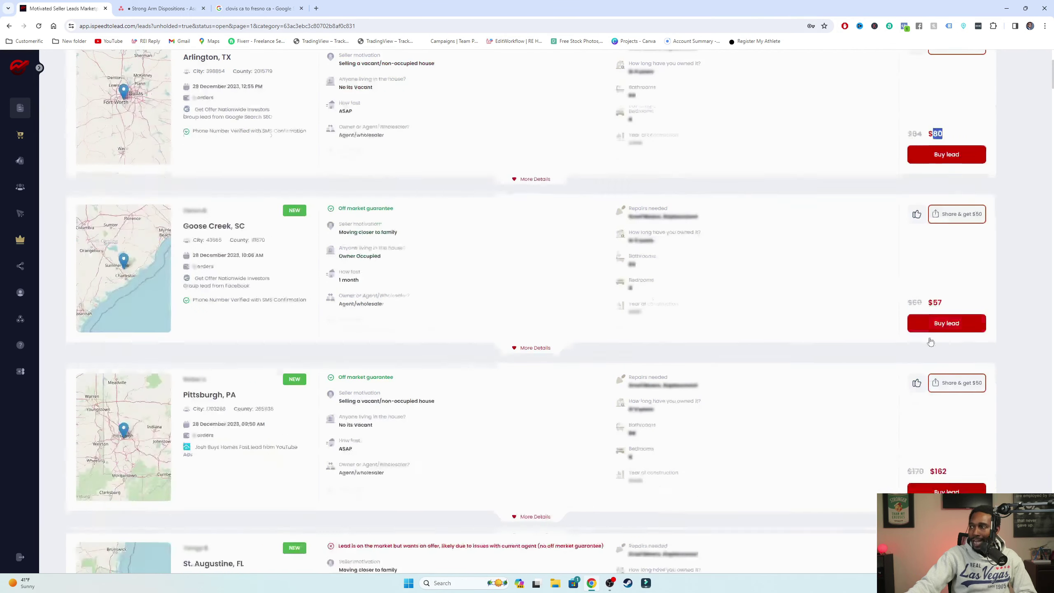
scroll(954, 452, "down", 3)
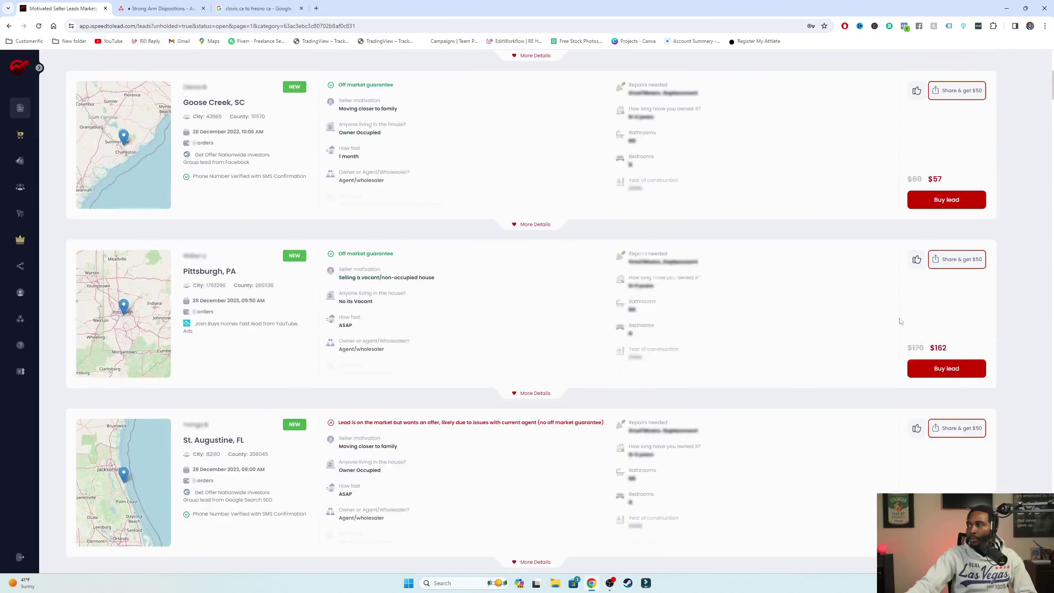
scroll(1024, 353, "down", 12)
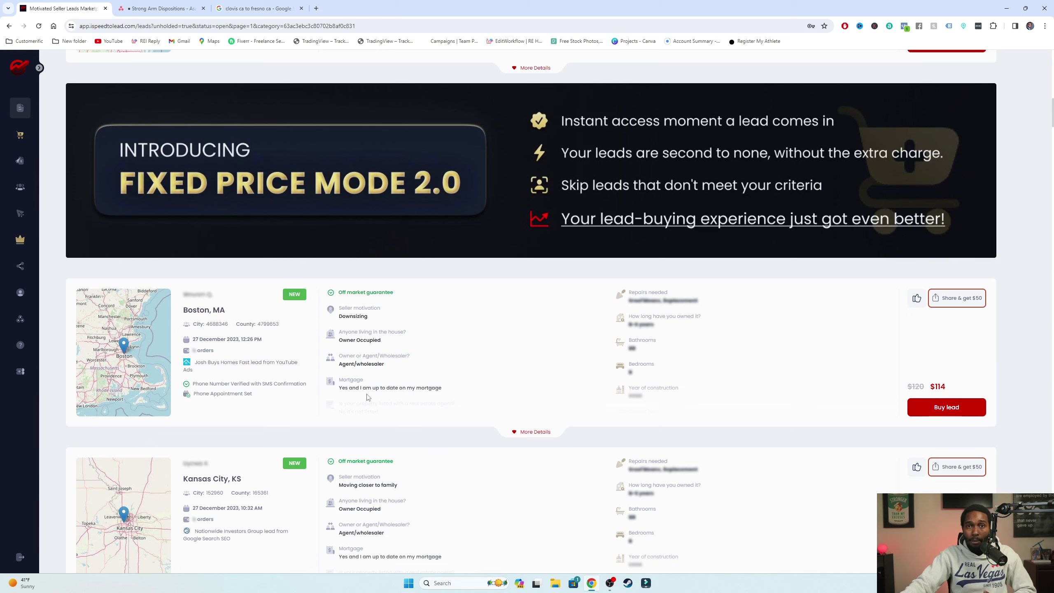
scroll(418, 422, "up", 9)
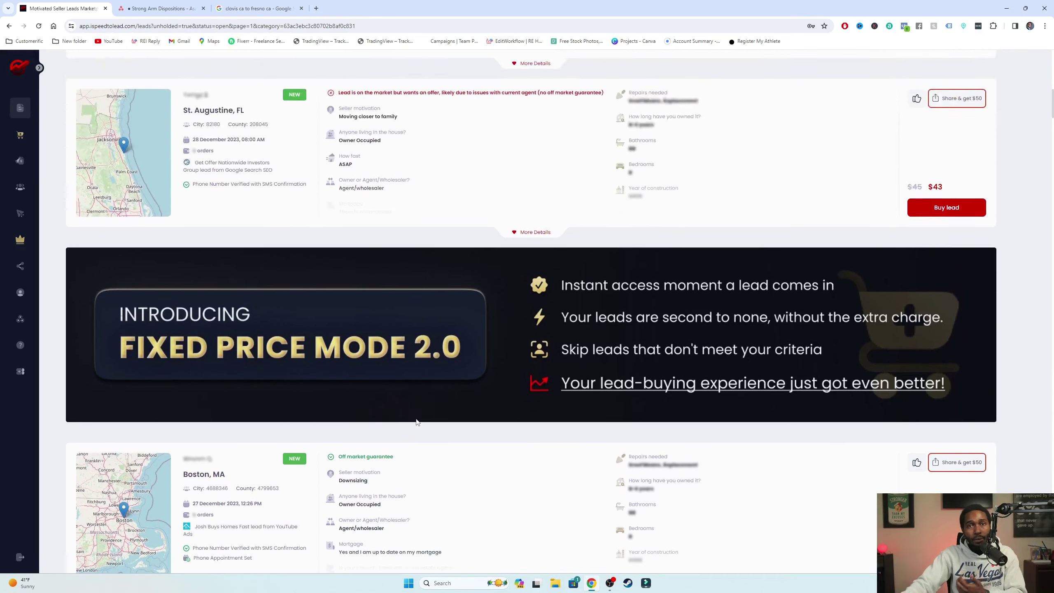
scroll(423, 416, "up", 11)
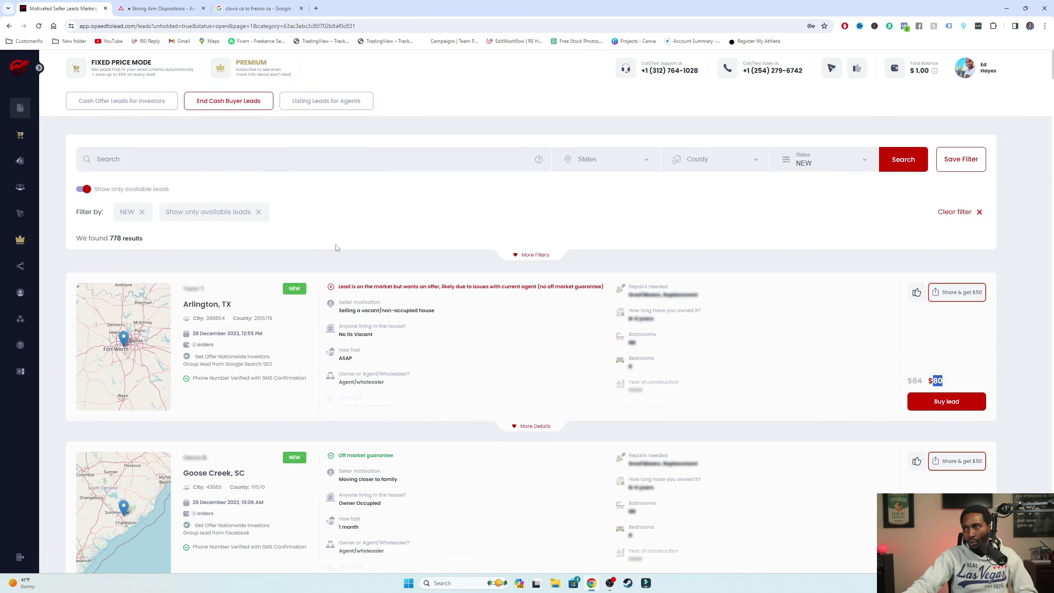
- Show the Listing Leads for Agents category and examine its leads' dates, property details and prices
left_click(321, 107)
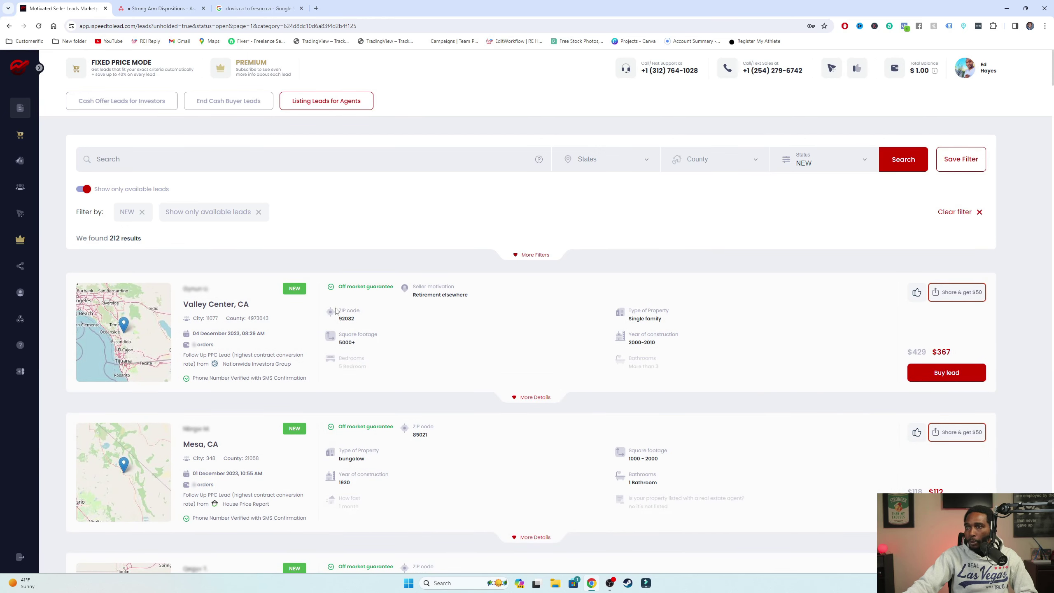
scroll(297, 304, "down", 3)
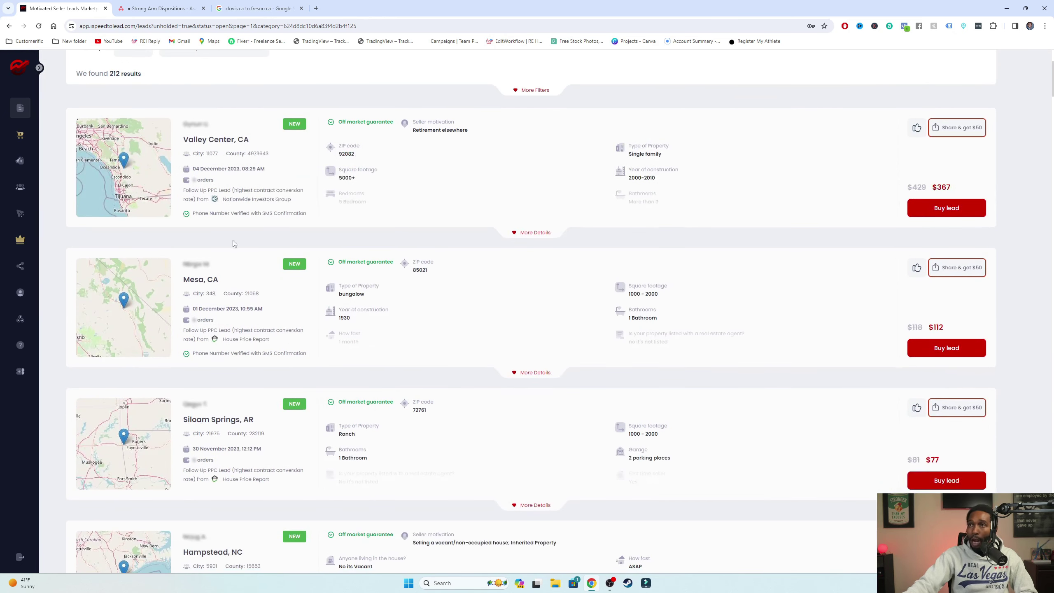
scroll(236, 245, "up", 2)
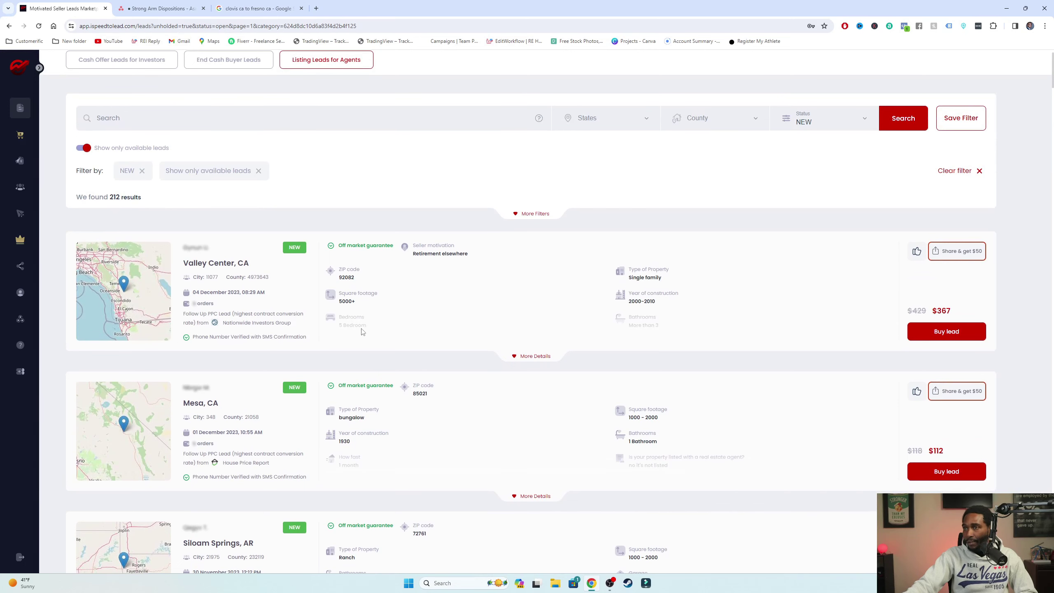
scroll(343, 413, "down", 3)
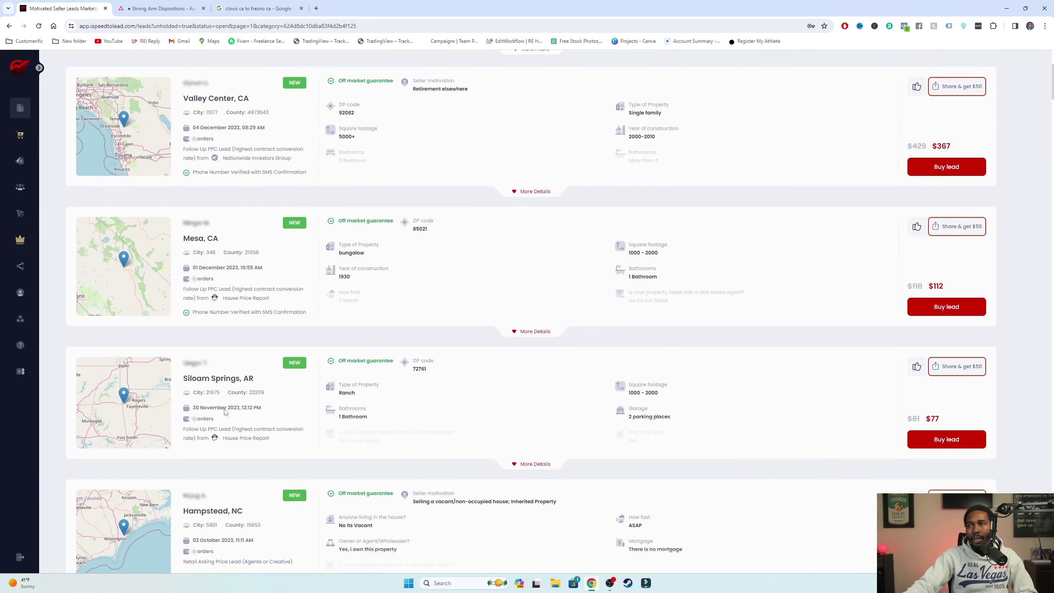
scroll(309, 496, "down", 3)
scroll(217, 476, "down", 10)
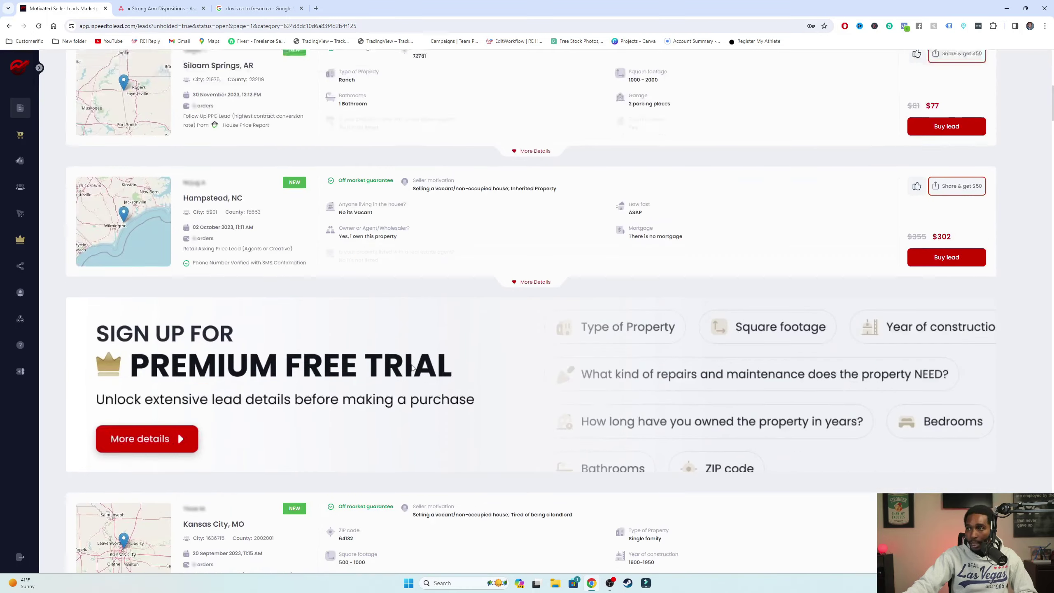
scroll(554, 438, "up", 15)
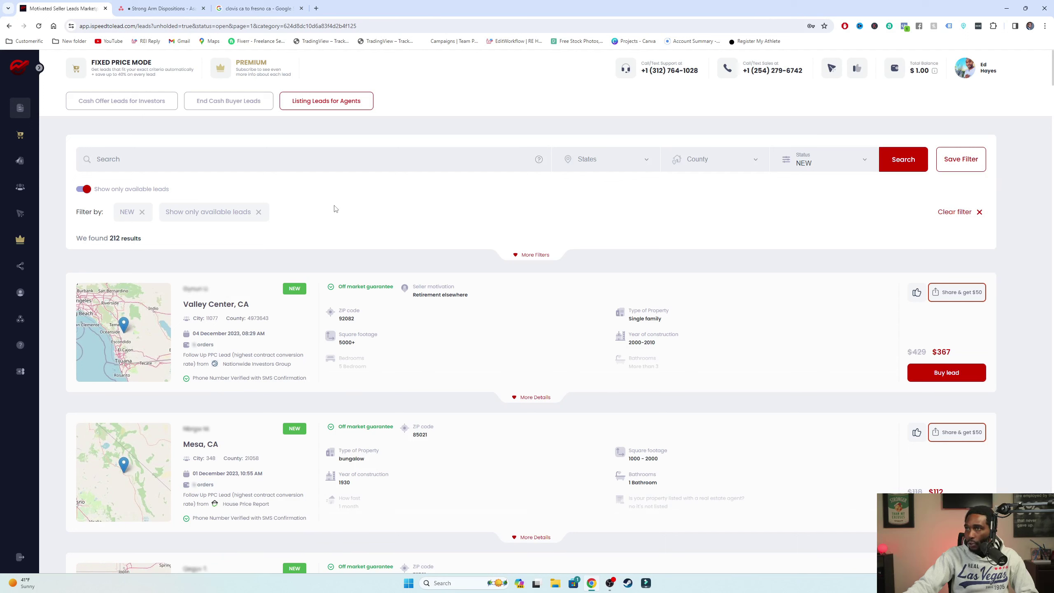
- Open the Fixed Price Mode setup, choose to finish and activate it, and switch the geo settings to top cities
left_click(19, 142)
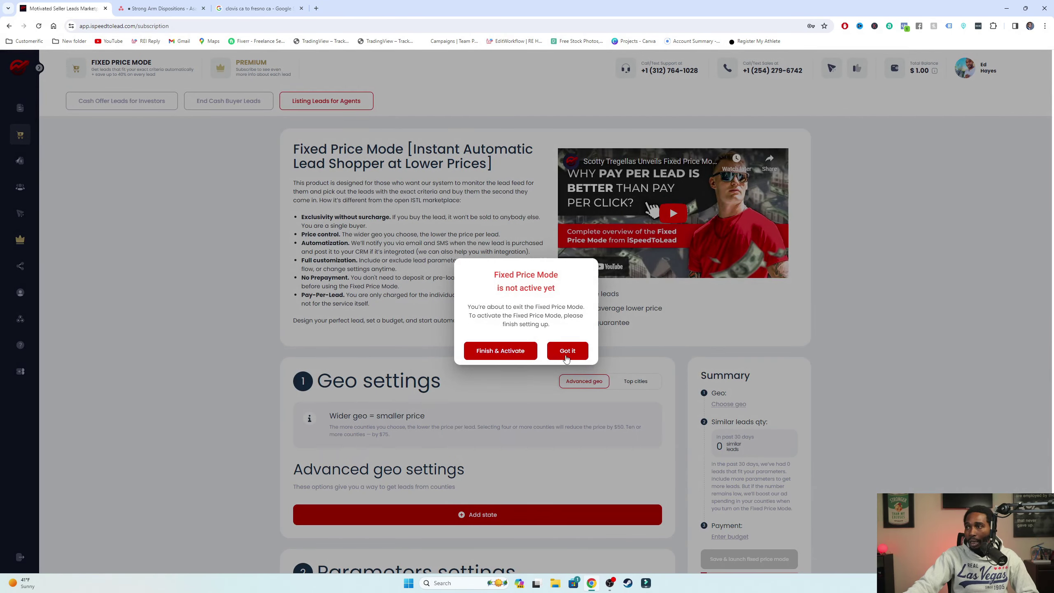
left_click(514, 352)
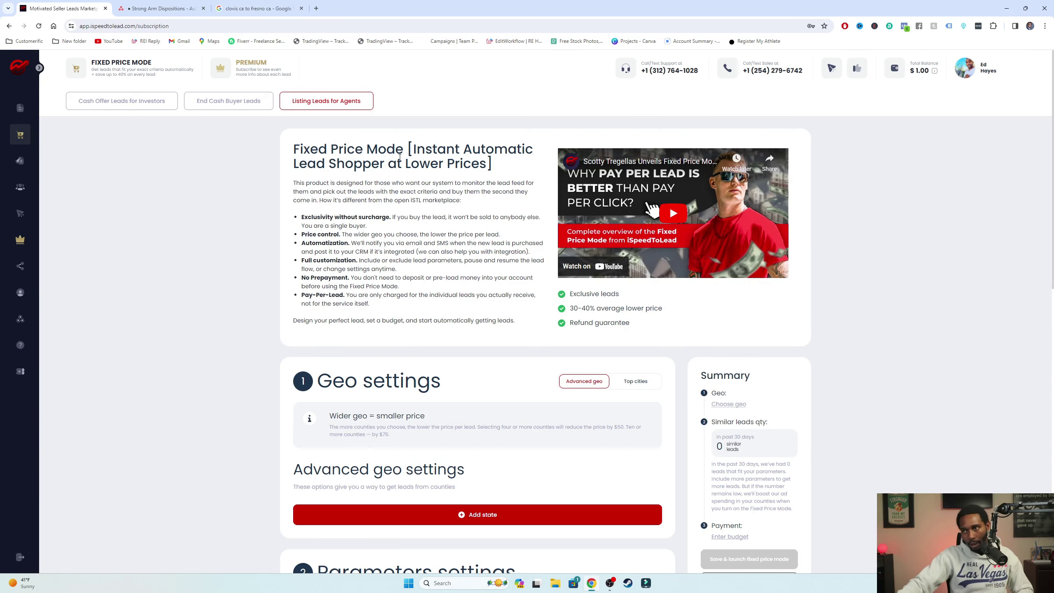
scroll(375, 170, "down", 7)
left_click(635, 92)
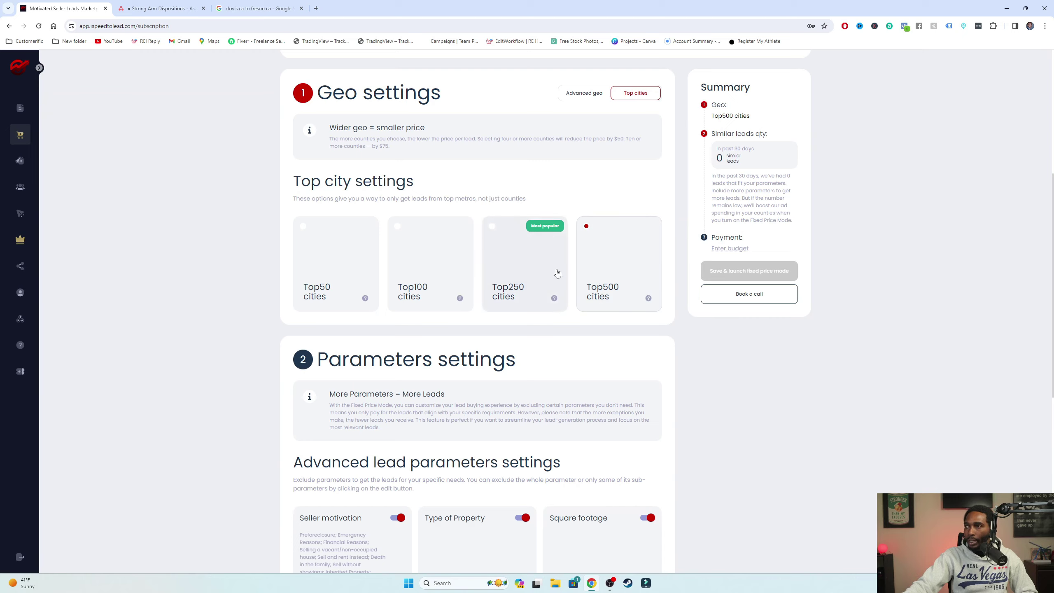
- Review the advanced lead parameters in the Fixed Price Mode setup, from seller motivation to property listing status
scroll(558, 273, "down", 3)
scroll(557, 273, "down", 7)
scroll(712, 298, "up", 1)
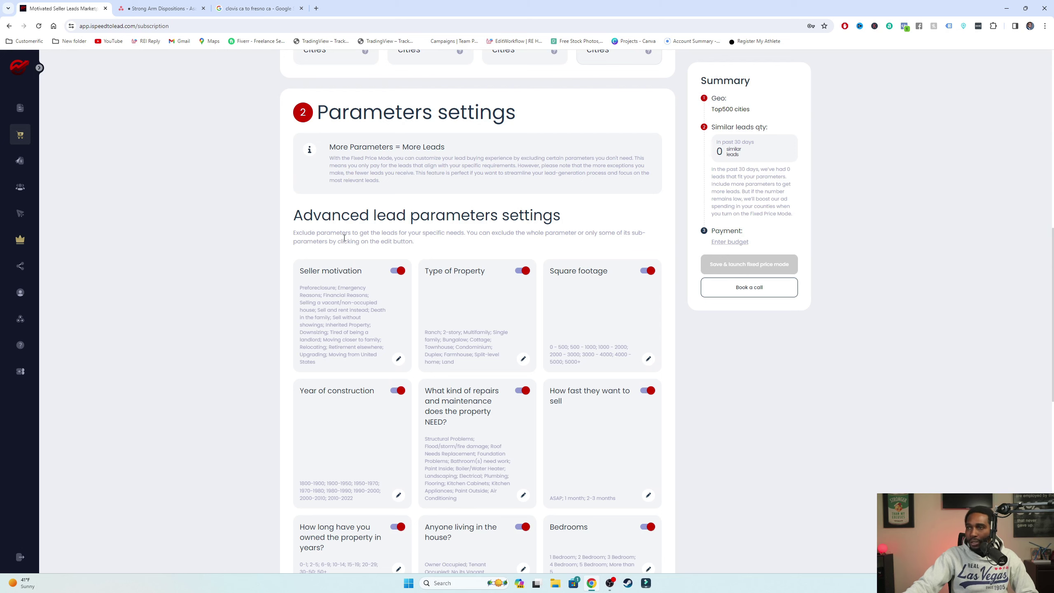
scroll(630, 348, "down", 5)
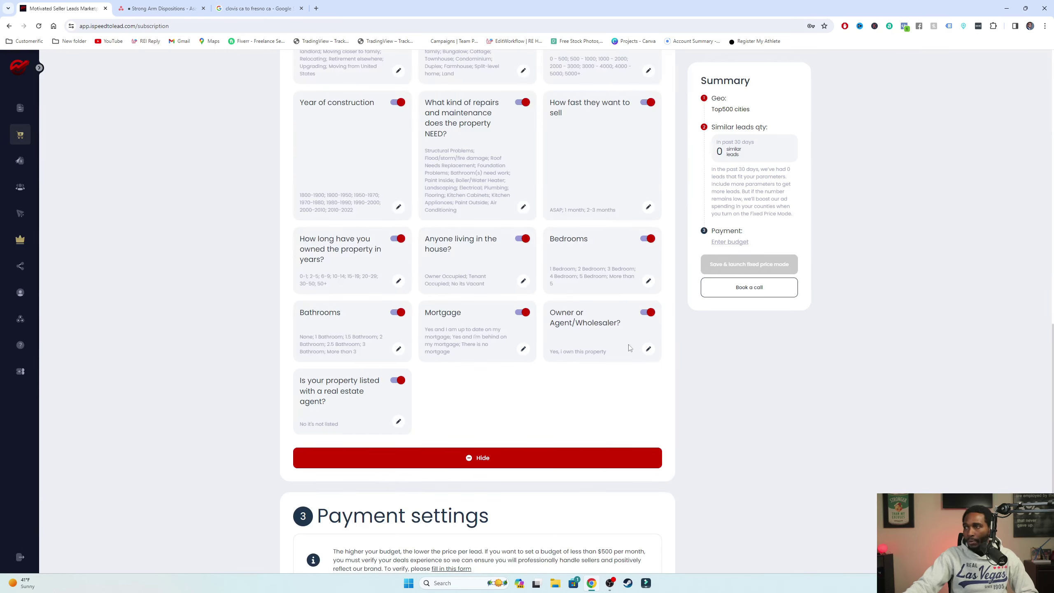
- Set the Fixed Price Mode monthly budget to $2000 and switch the city coverage to Top250 cities
scroll(477, 456, "down", 4)
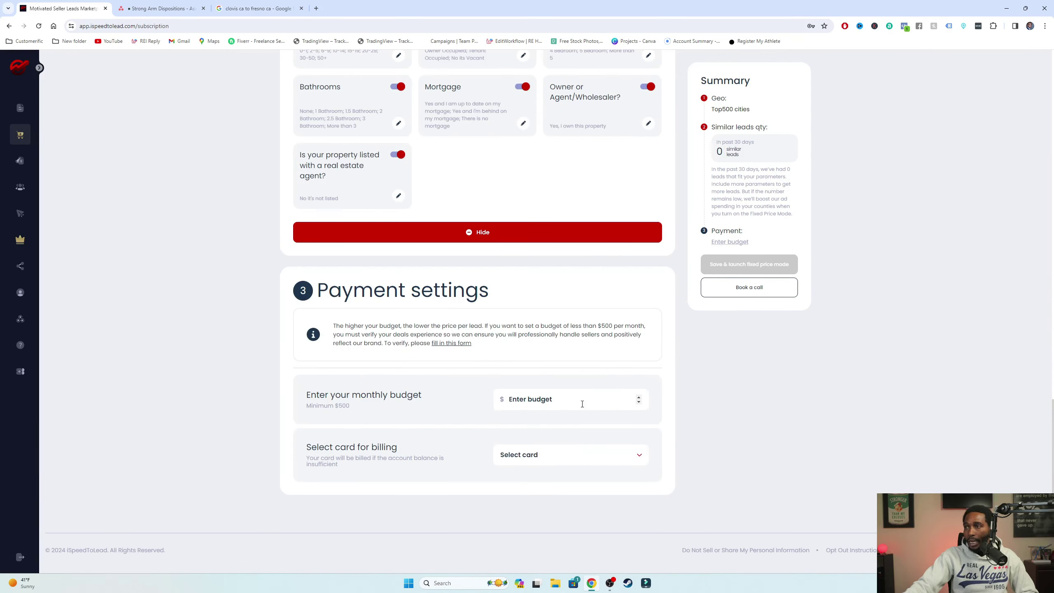
type("2000")
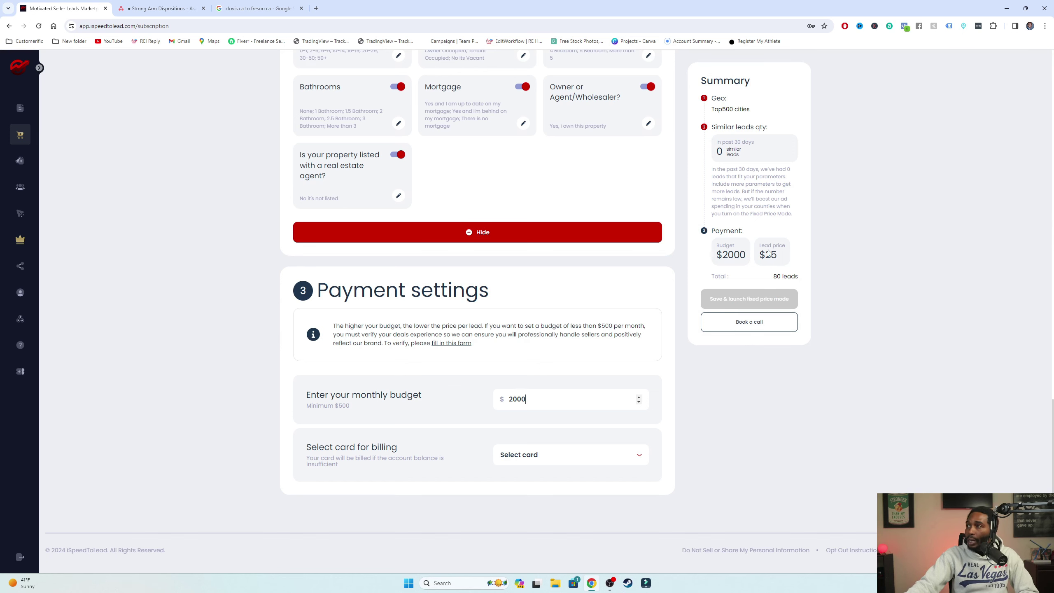
scroll(470, 231, "up", 10)
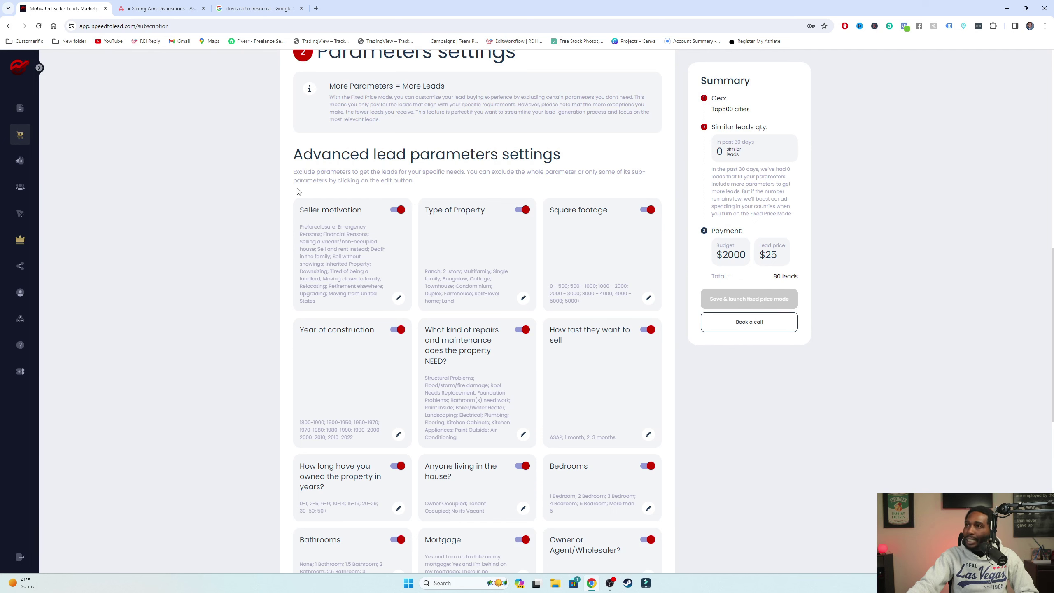
scroll(436, 145, "up", 5)
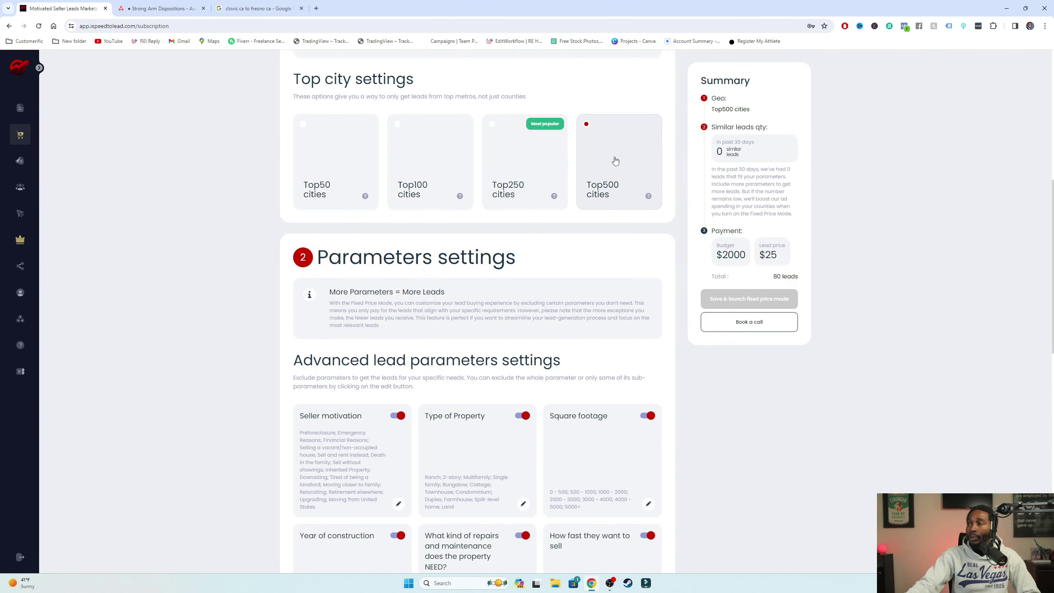
left_click(539, 166)
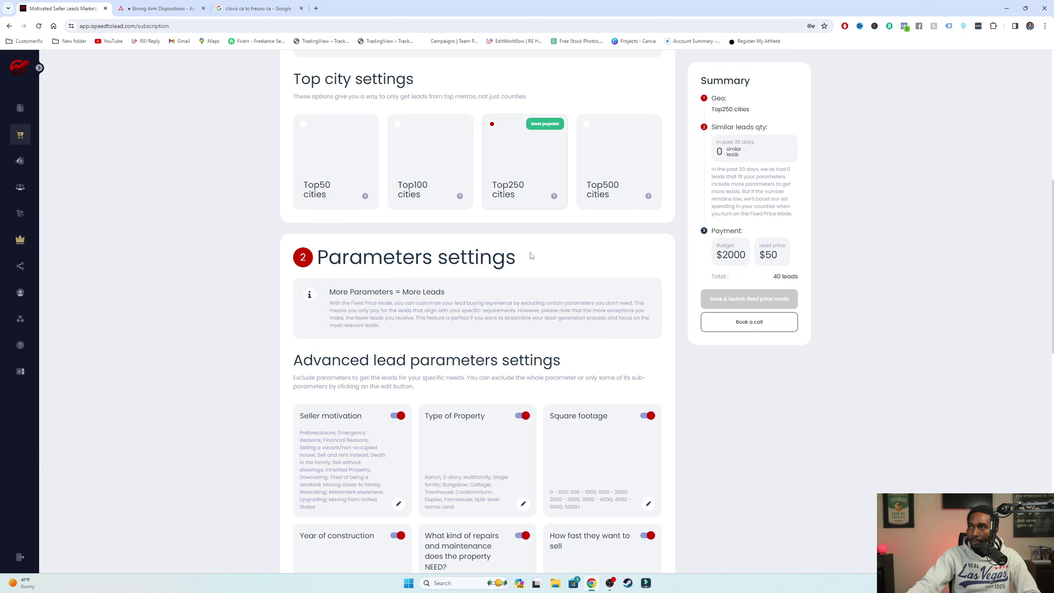
- Review the Fixed Price Mode settings and highlight the "Exclusivity without surcharge" benefit in the product description
scroll(643, 306, "down", 3)
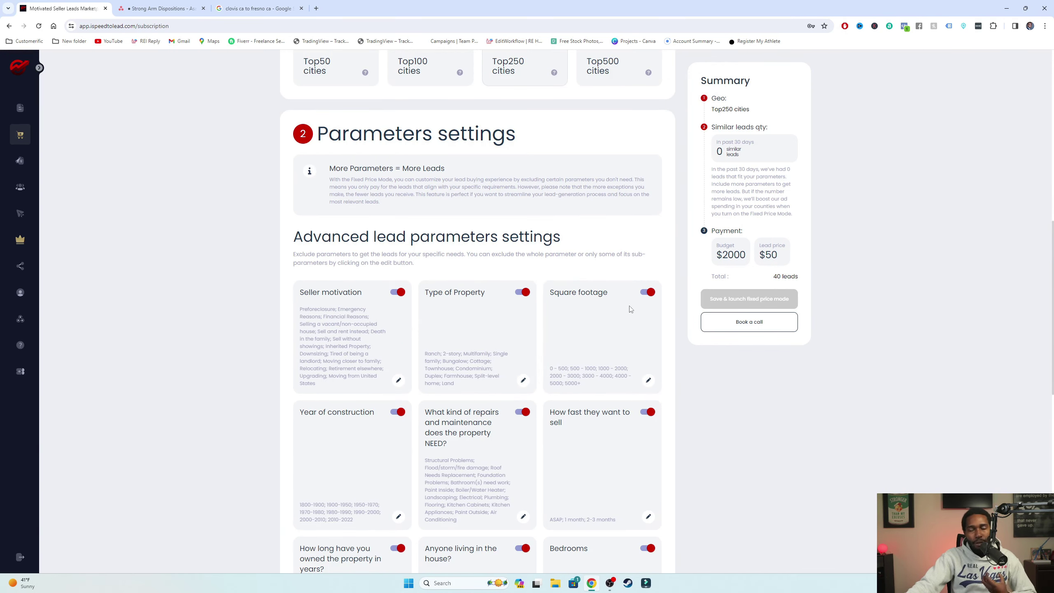
scroll(634, 308, "down", 10)
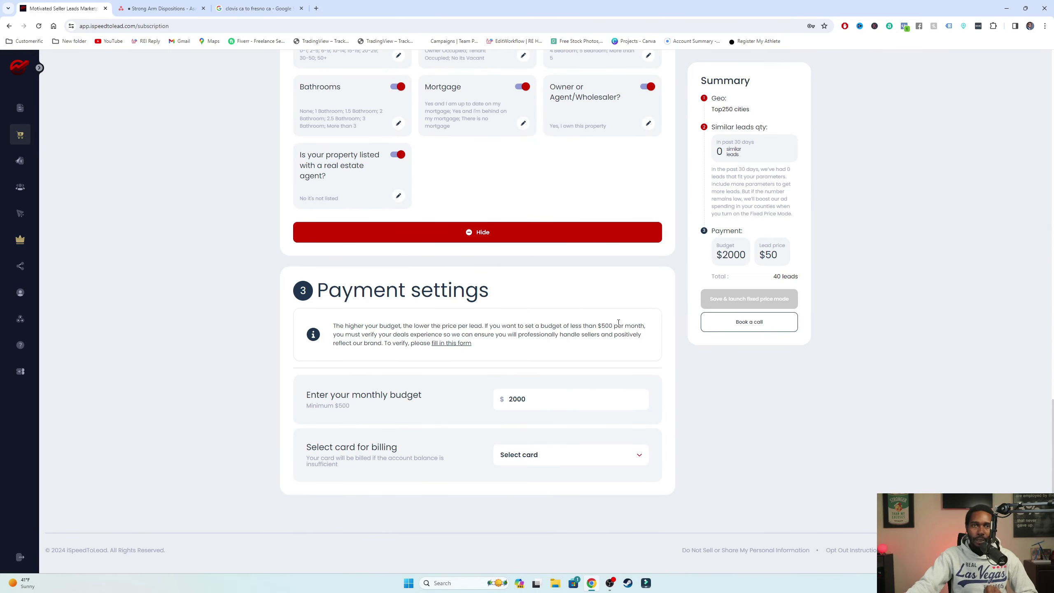
scroll(618, 322, "up", 10)
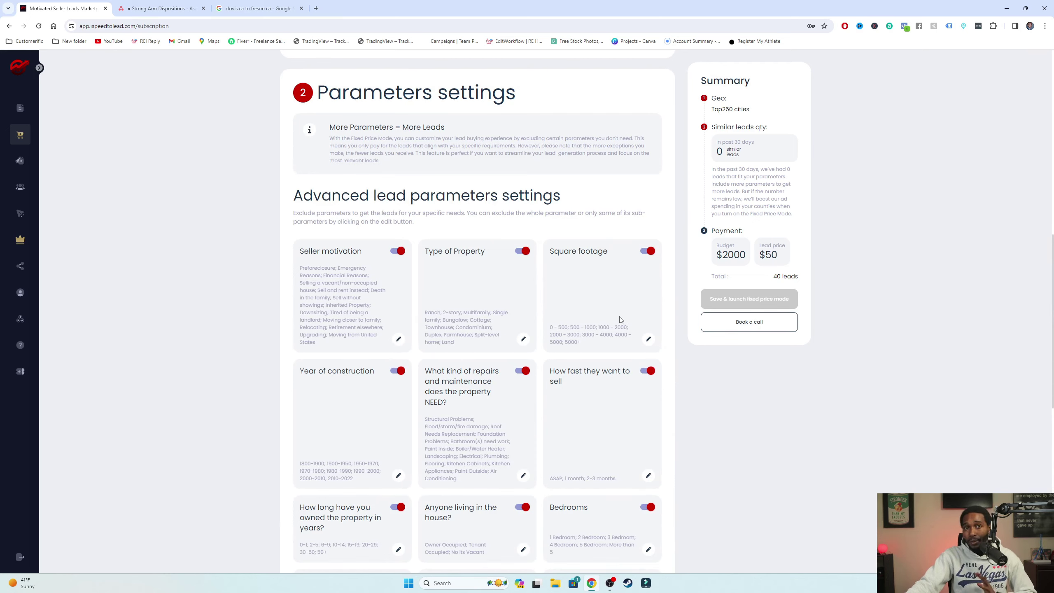
scroll(621, 320, "up", 9)
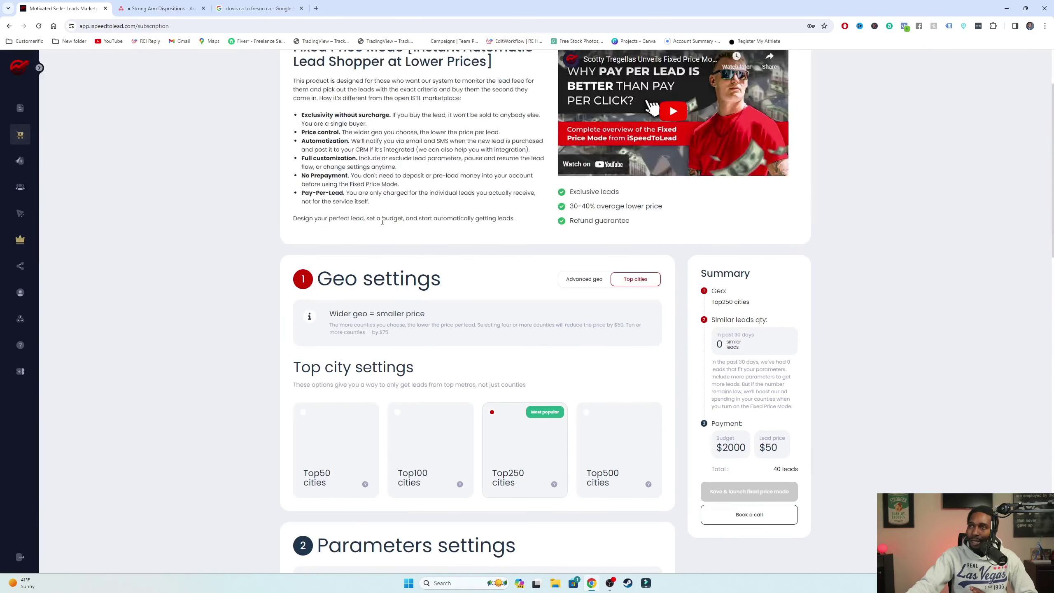
scroll(382, 221, "up", 2)
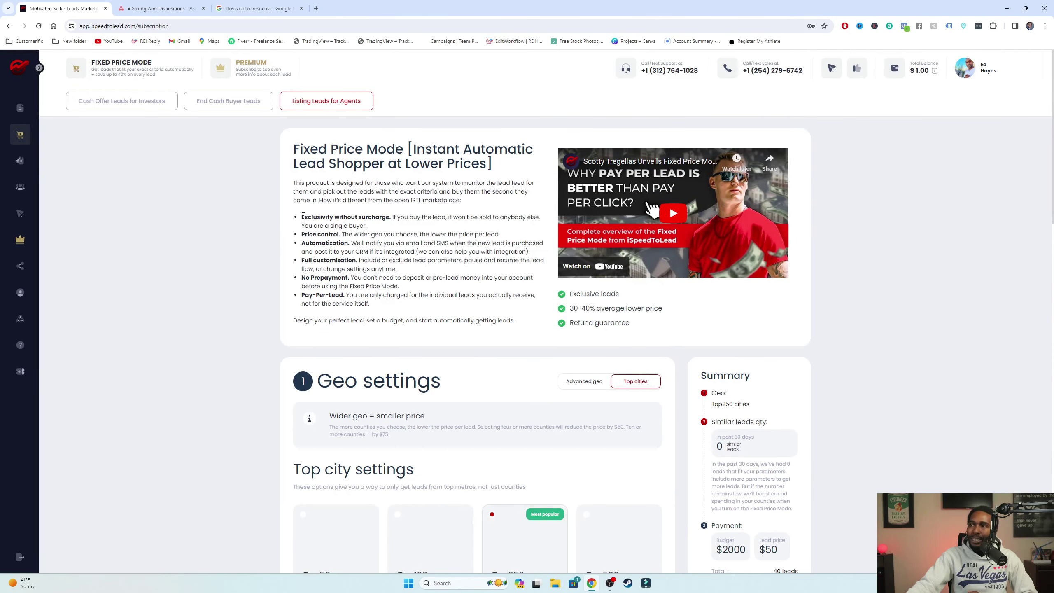
left_click_drag(303, 215, 415, 227)
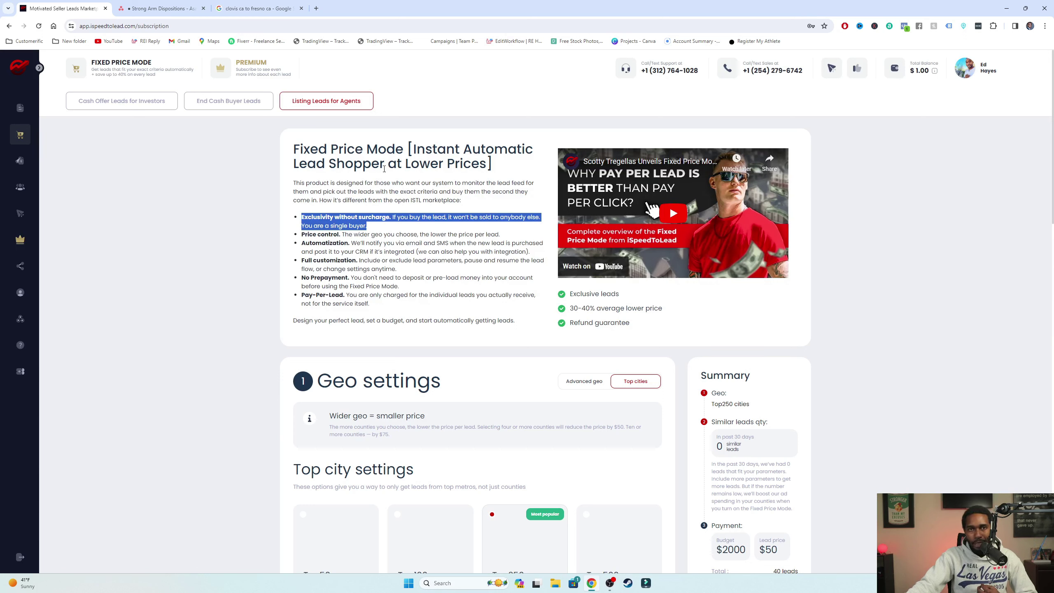
- Leave the Fixed Price Mode setup without activating it and examine the list of bonuses on the bonus packages page
left_click(20, 160)
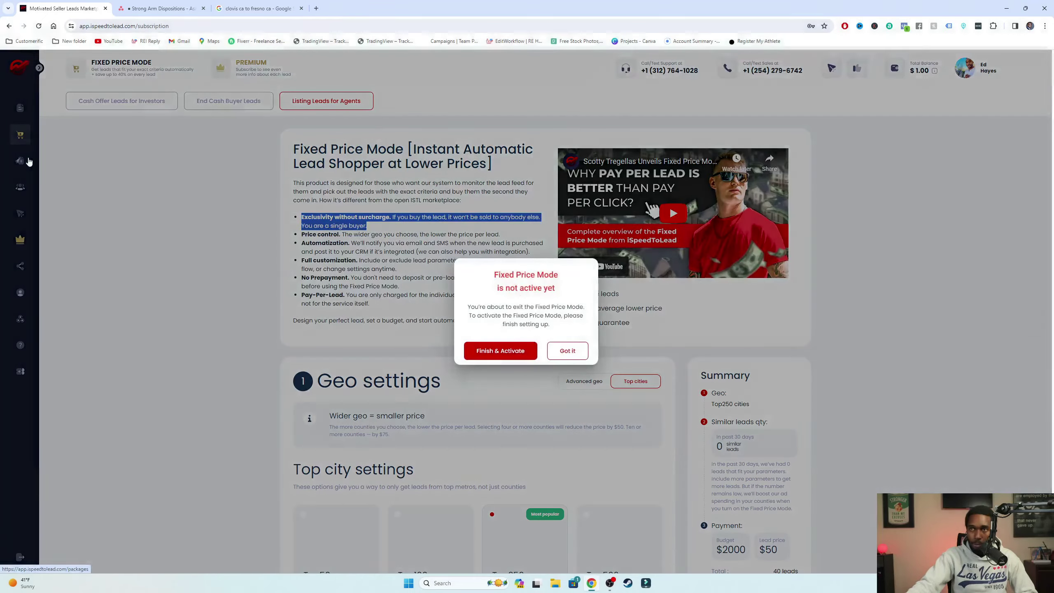
left_click(567, 351)
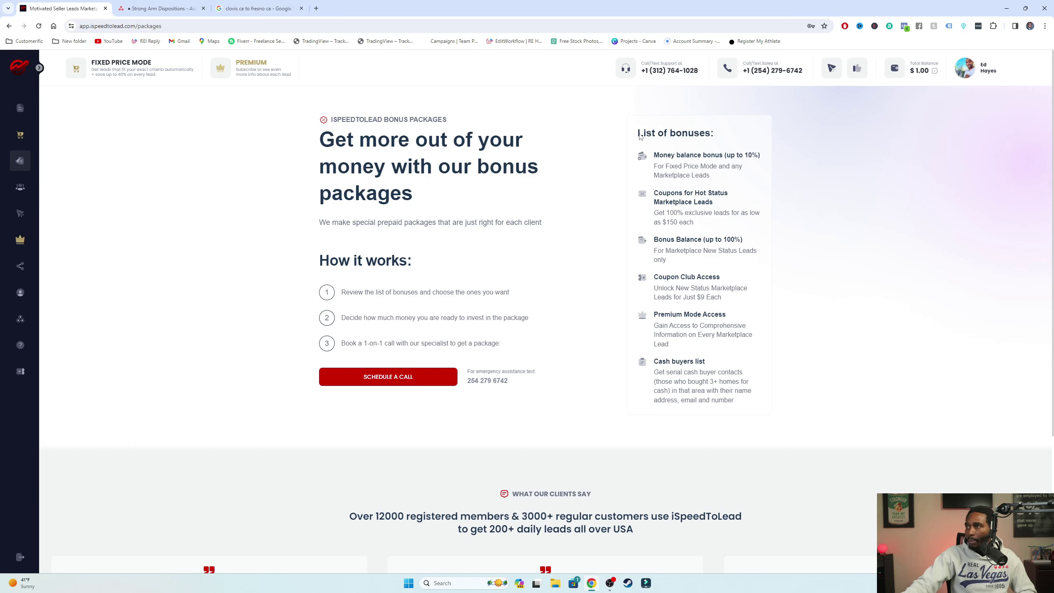
left_click_drag(639, 134, 768, 382)
left_click(681, 271)
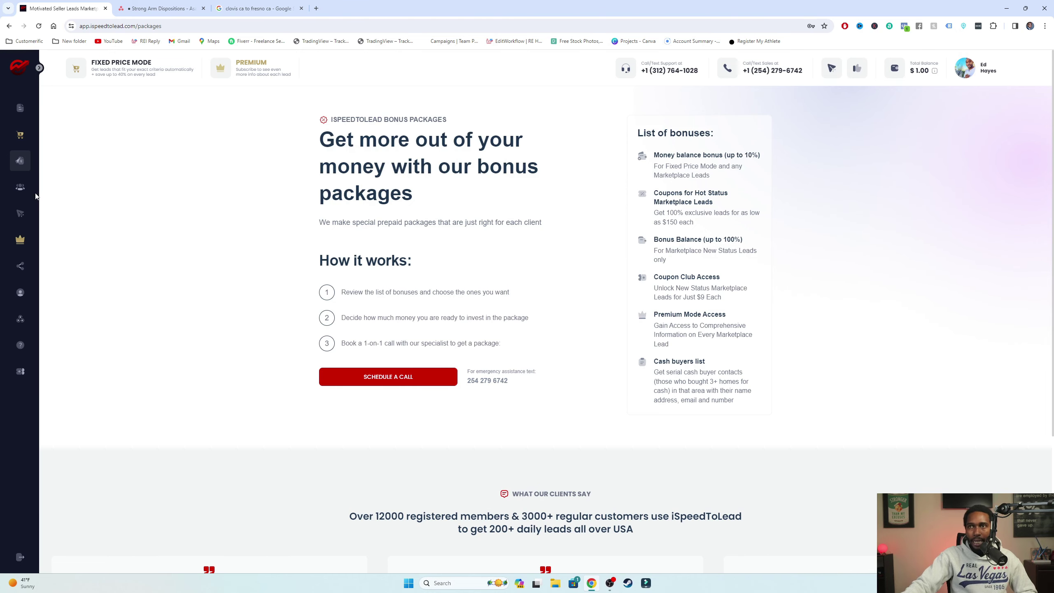
- Open the purchased leads and show the Cash Offer Leads for Investors with their call options, sources and prices
left_click(21, 187)
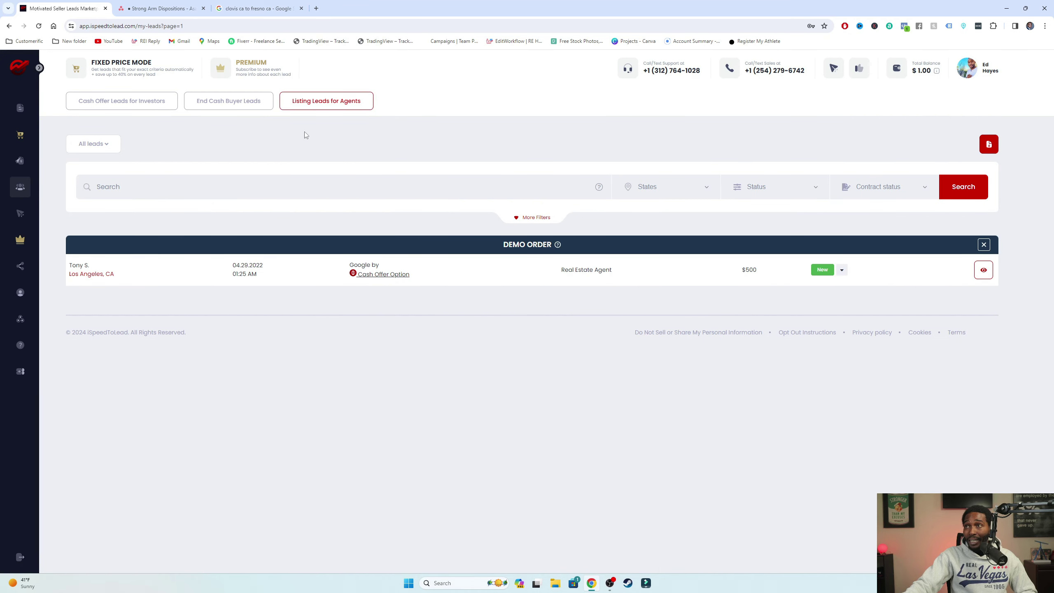
left_click(124, 101)
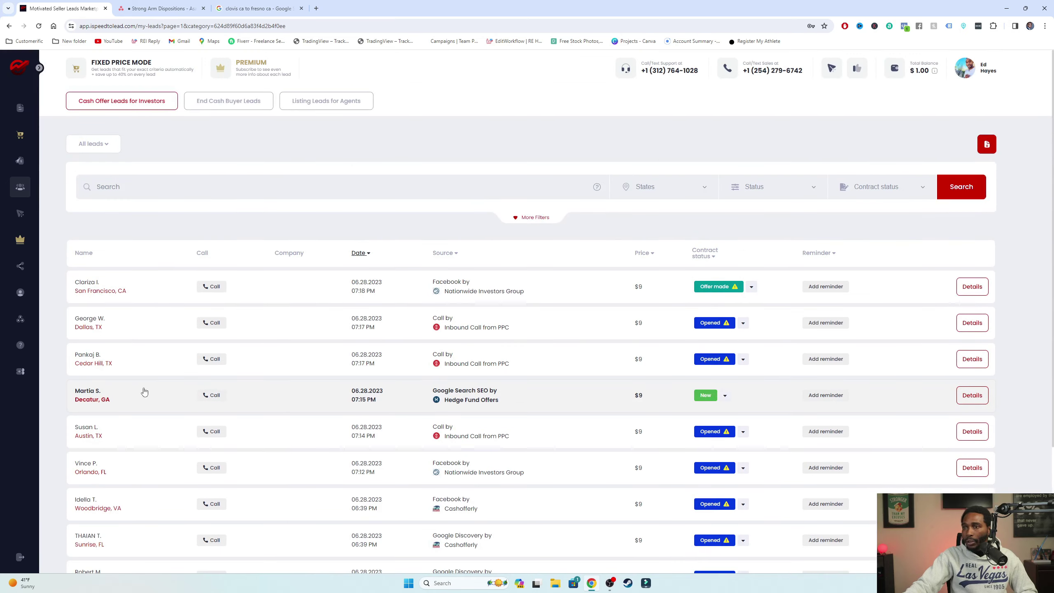
scroll(377, 257, "down", 3)
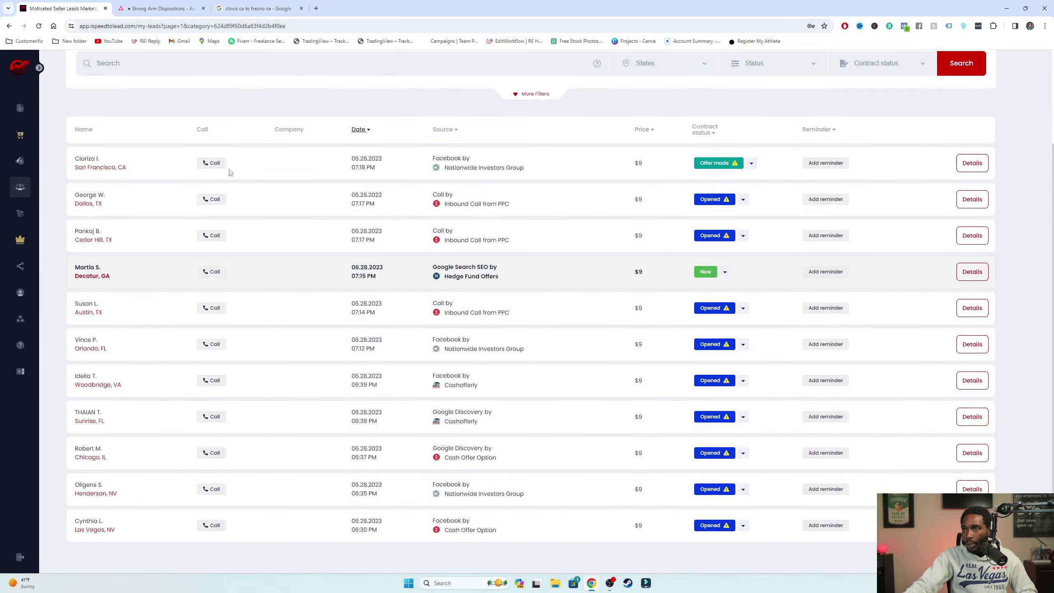
scroll(231, 172, "up", 2)
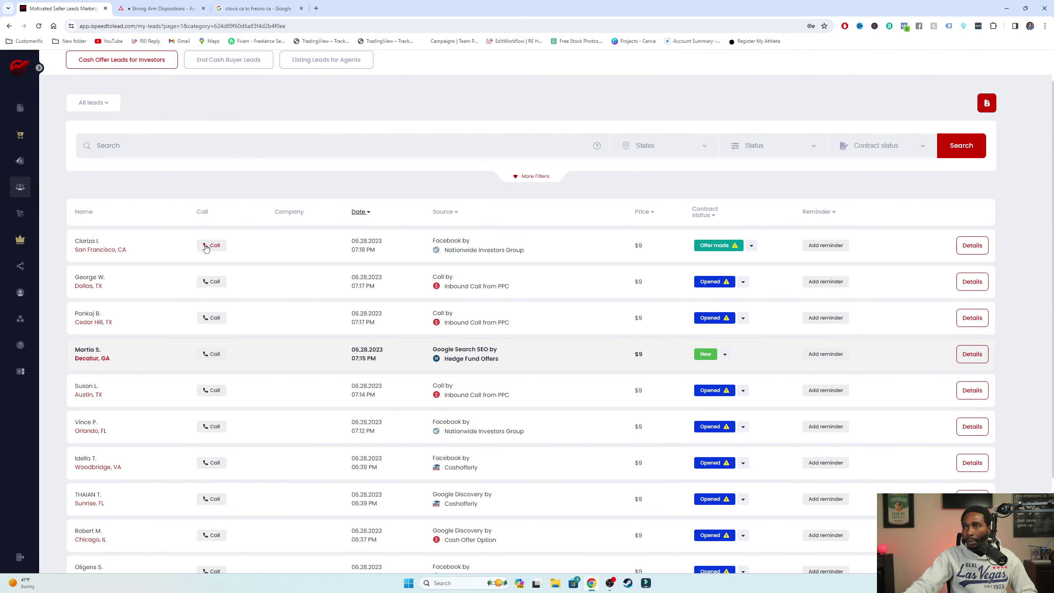
- Examine the contract status options for the San Francisco, CA lead, then close them without changing the status
left_click(751, 246)
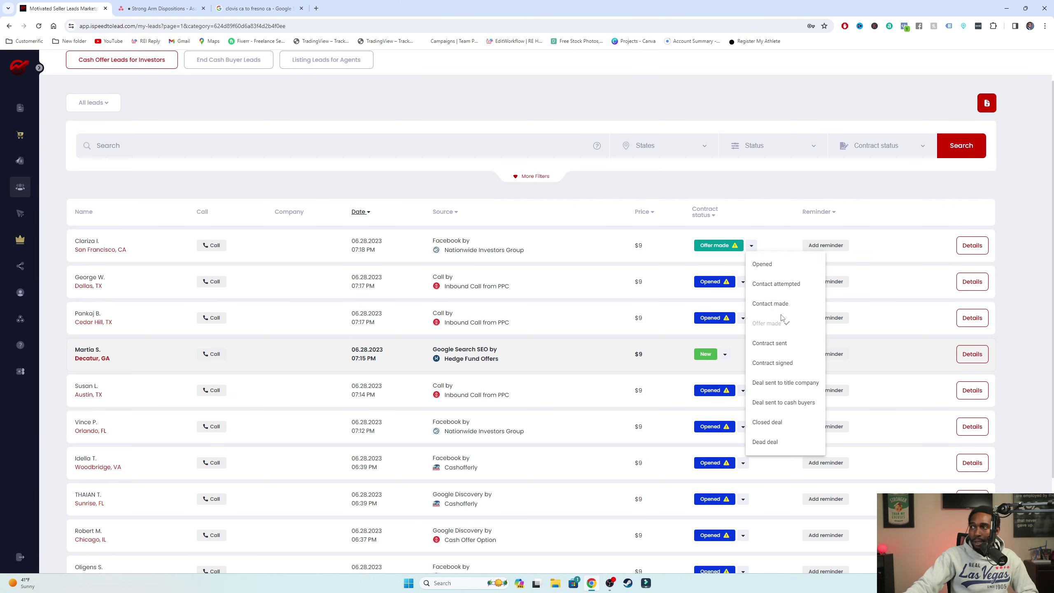
scroll(781, 317, "down", 3)
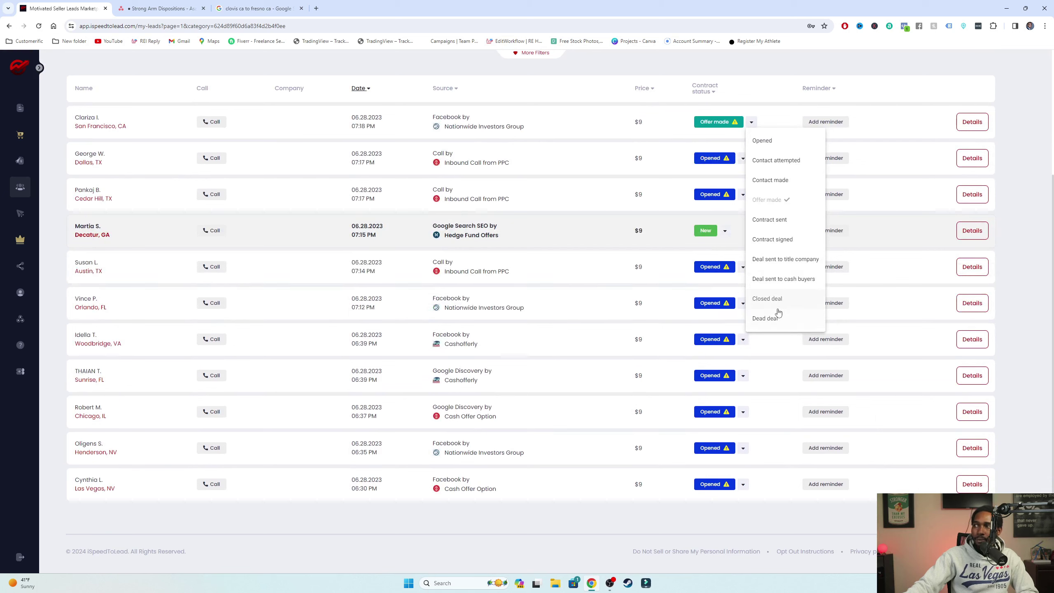
left_click(883, 71)
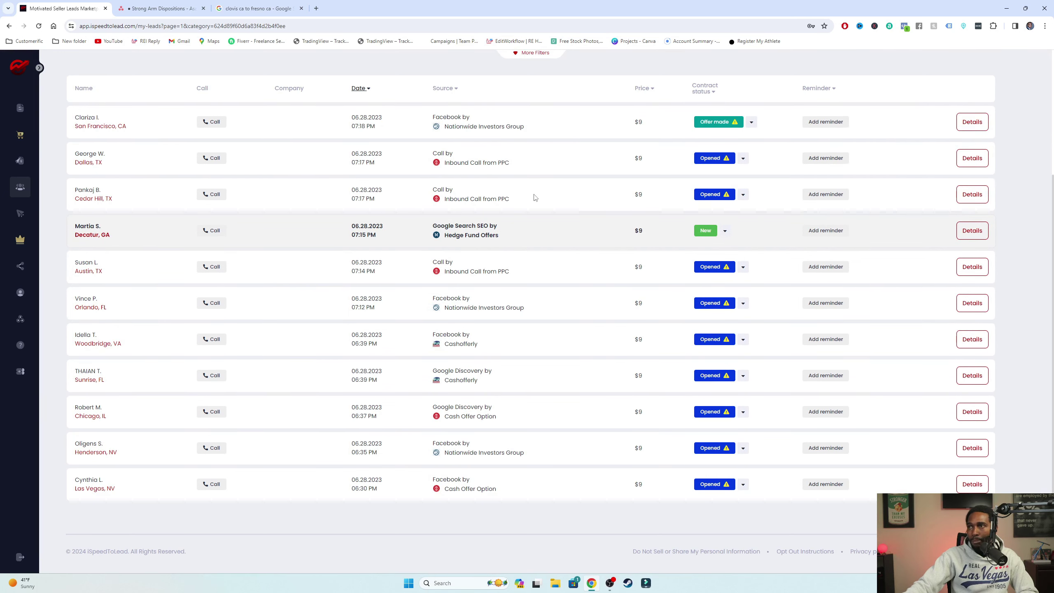
scroll(718, 150, "up", 2)
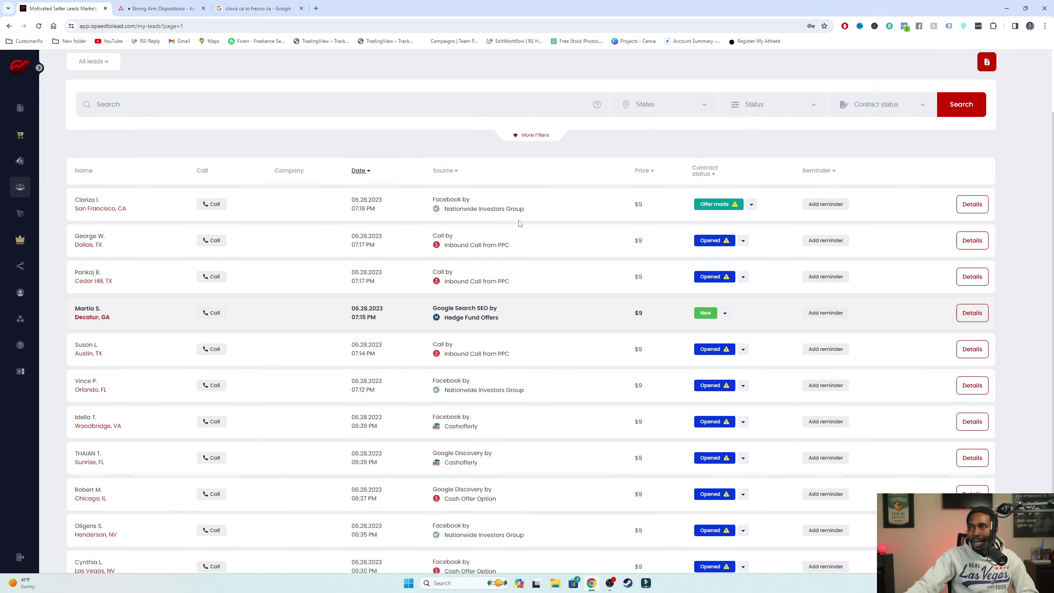
- Open the San Francisco, CA lead's details, show its SMS conversation and highlight the message about discussing the property
left_click(971, 204)
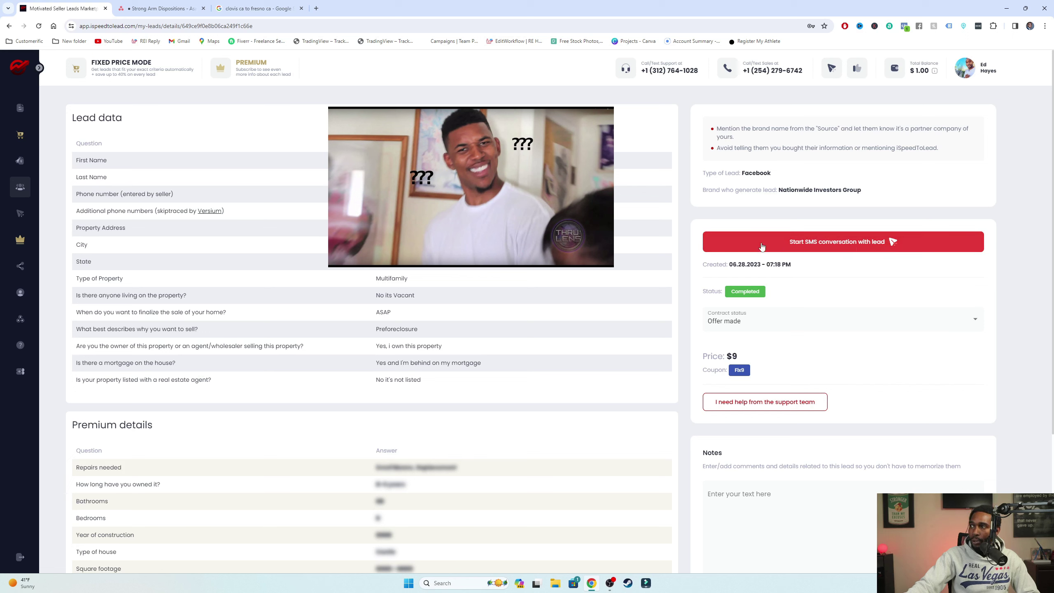
left_click(857, 248)
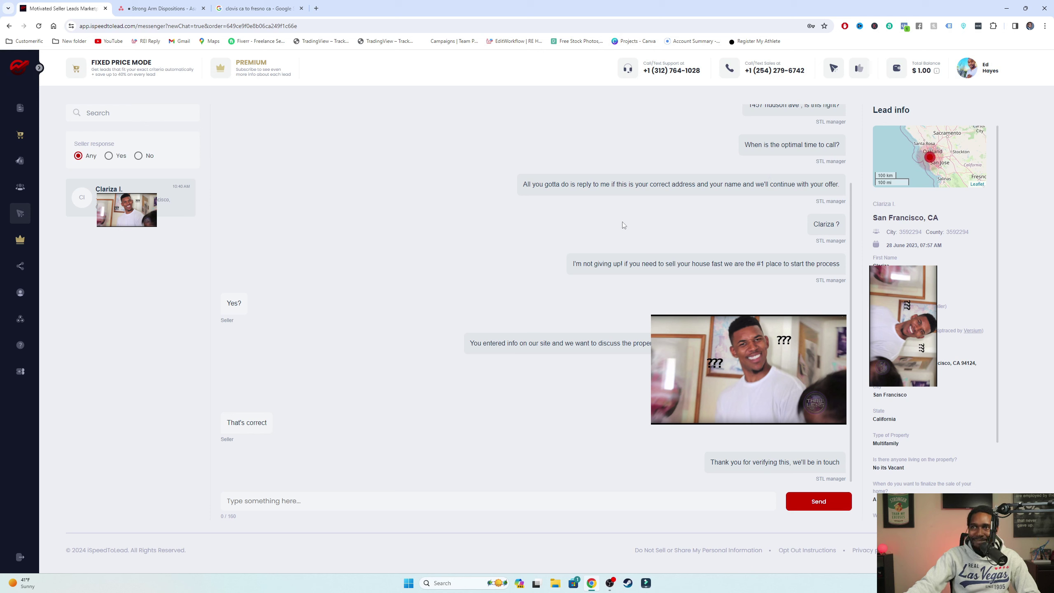
triple_click(703, 303)
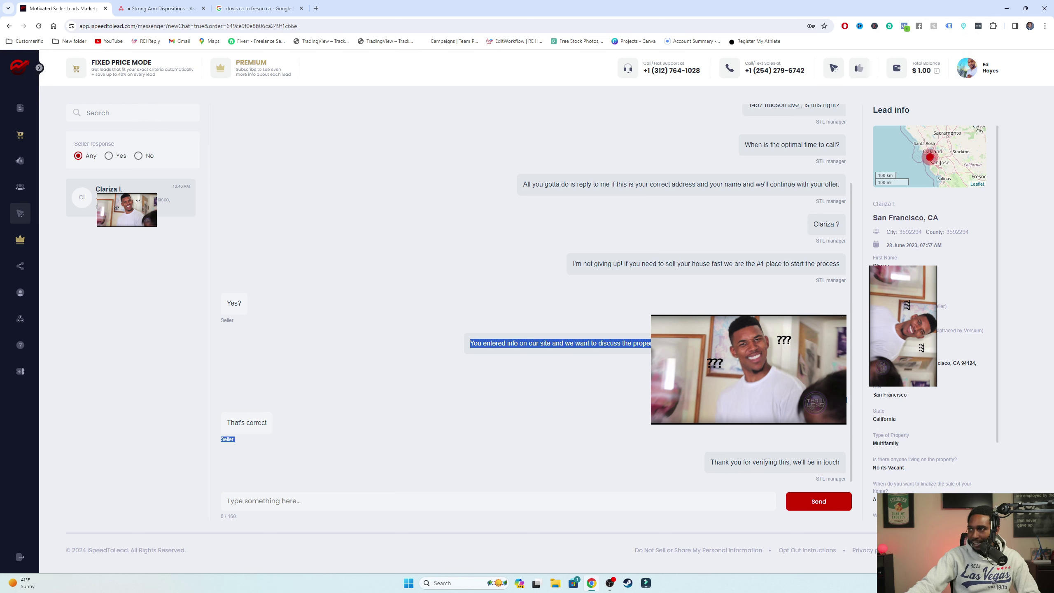
left_click(750, 308)
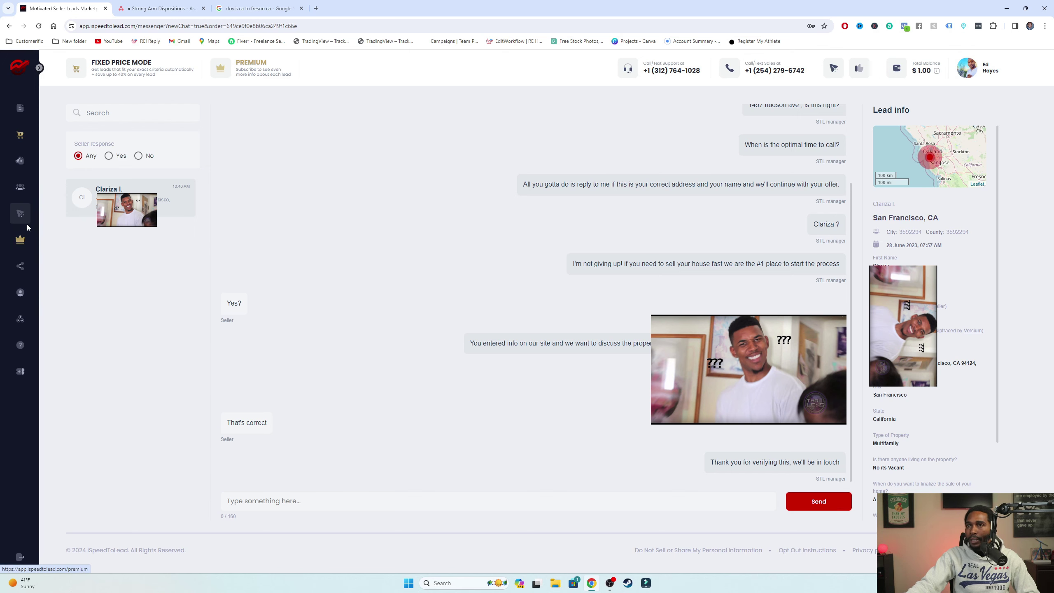
- Open the Premium subscription page and compare the features and prices of the Free Trial and Yearly plan
left_click(20, 240)
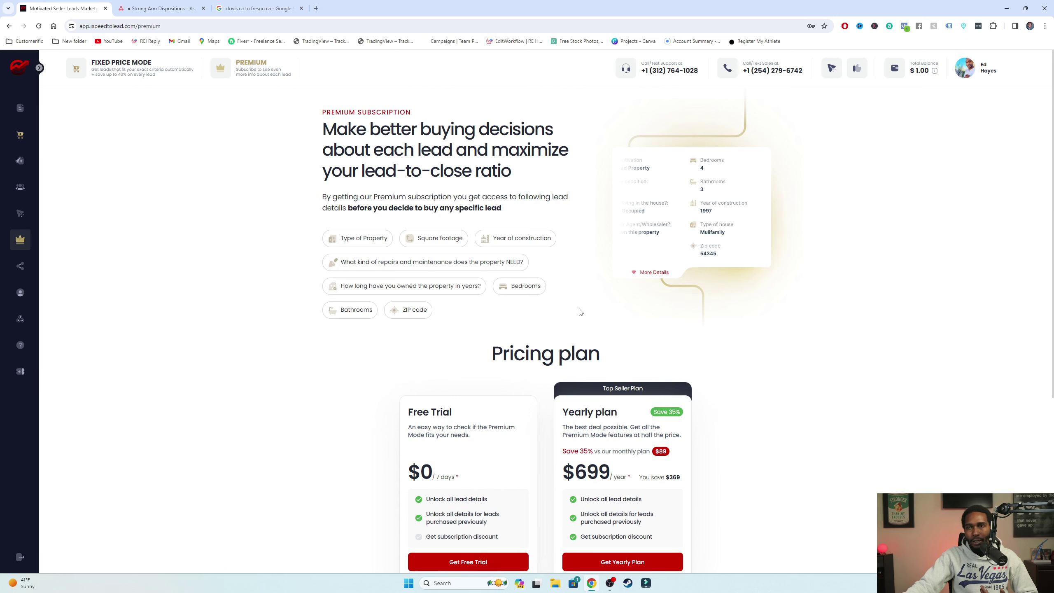
scroll(580, 312, "down", 2)
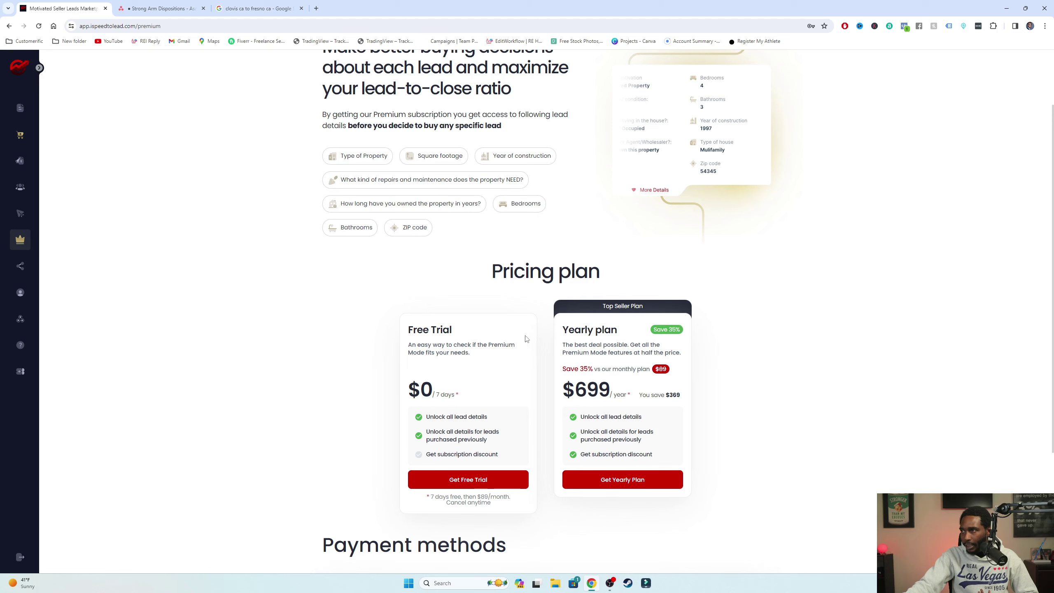
scroll(519, 141, "up", 2)
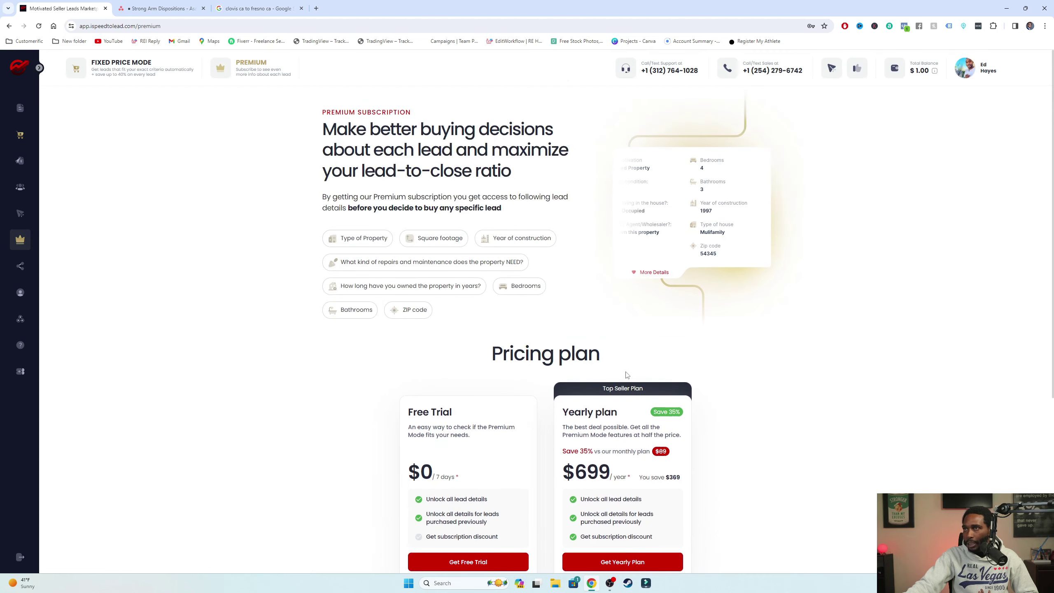
scroll(622, 376, "down", 5)
scroll(635, 357, "up", 2)
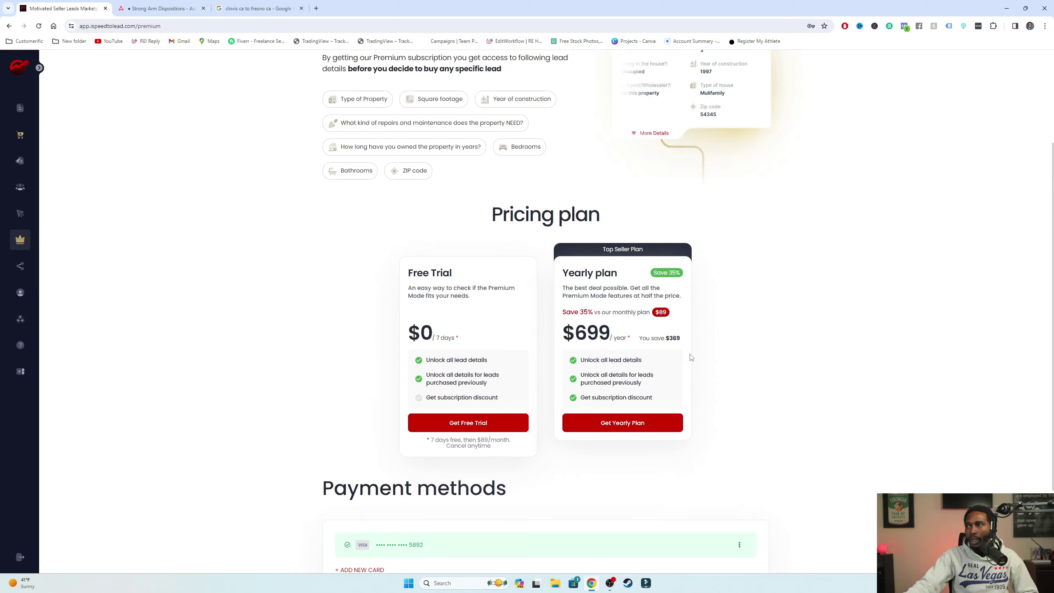
scroll(472, 415, "up", 3)
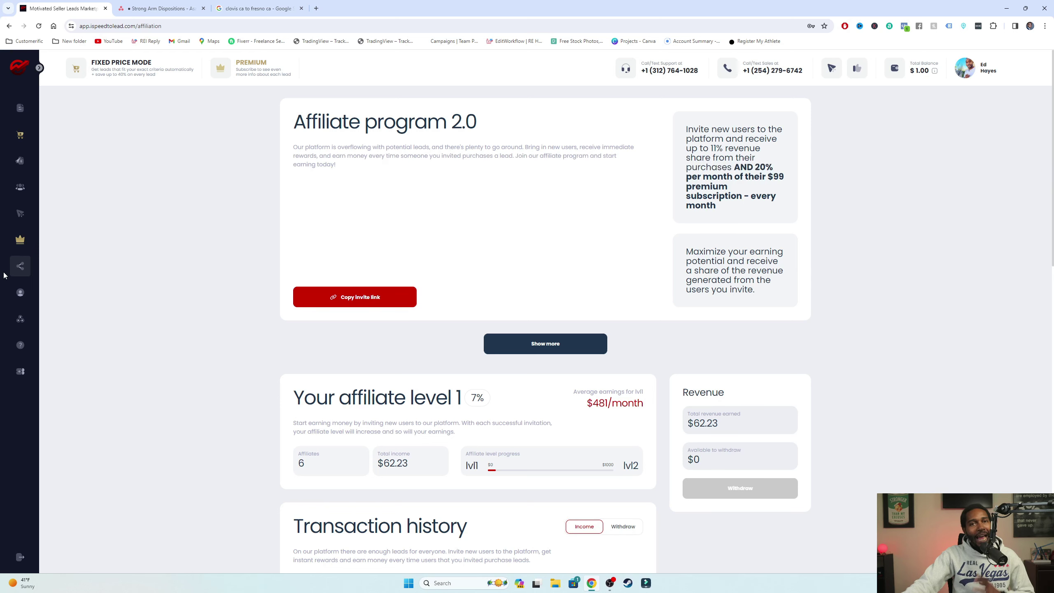
- Return to the marketplace's Cash Offer Leads for Investors and examine the seller motivation and listing details of the Florida leads
left_click(20, 319)
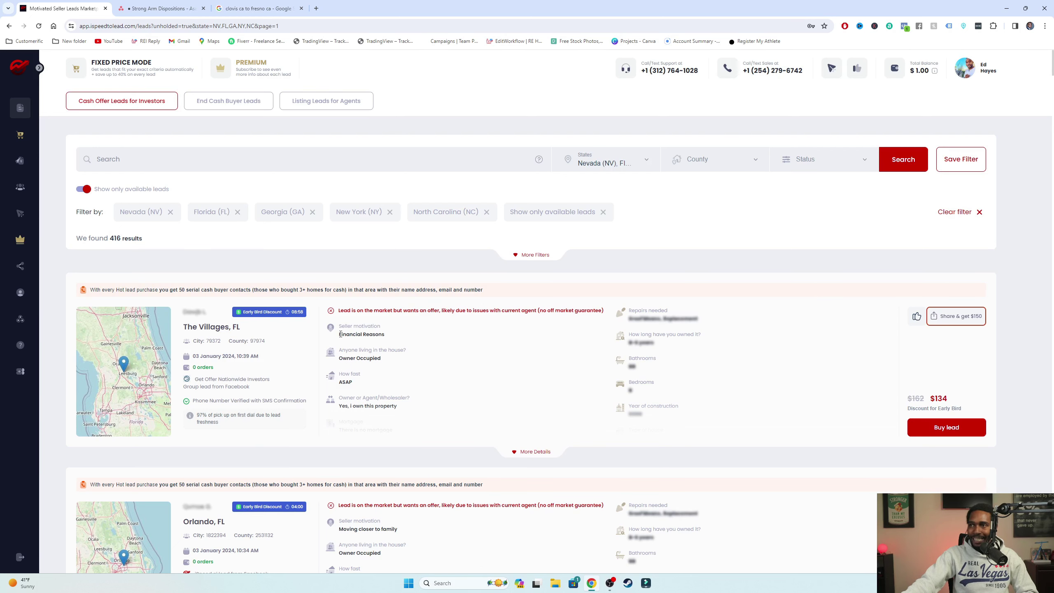
left_click_drag(340, 334, 394, 338)
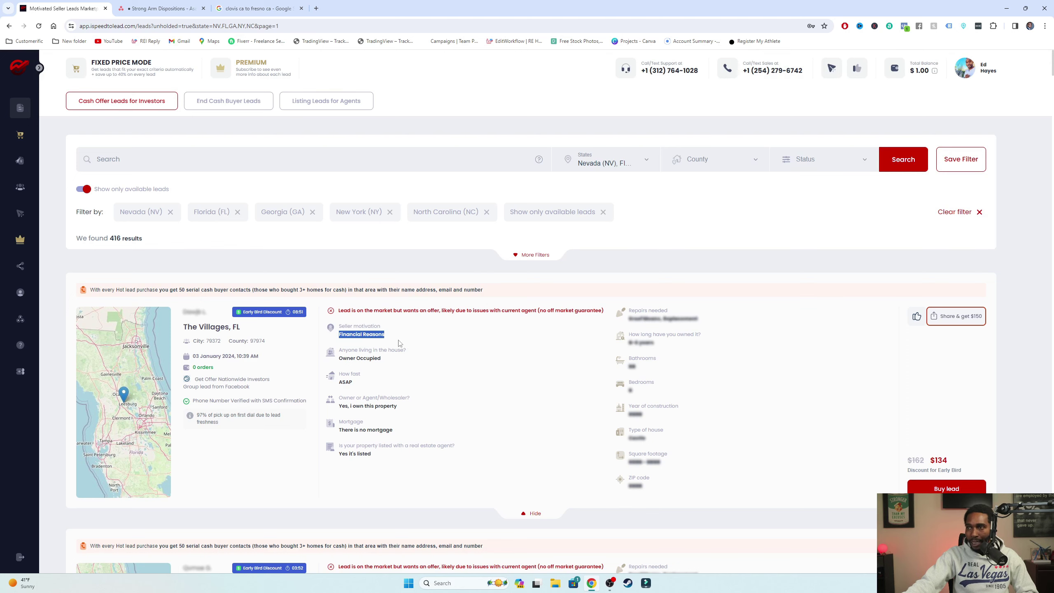
scroll(490, 373, "down", 4)
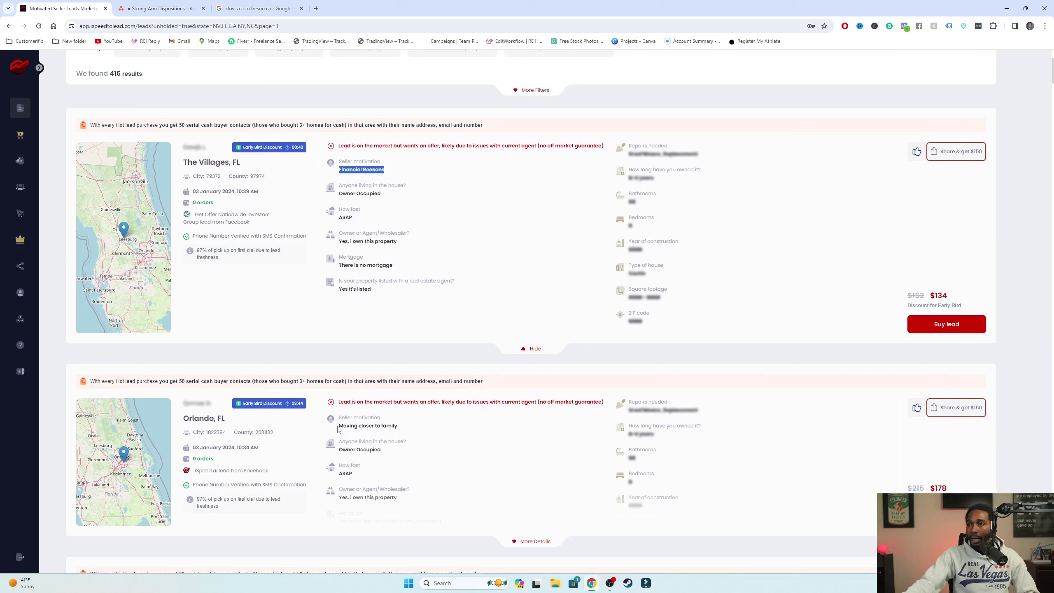
scroll(440, 411, "down", 5)
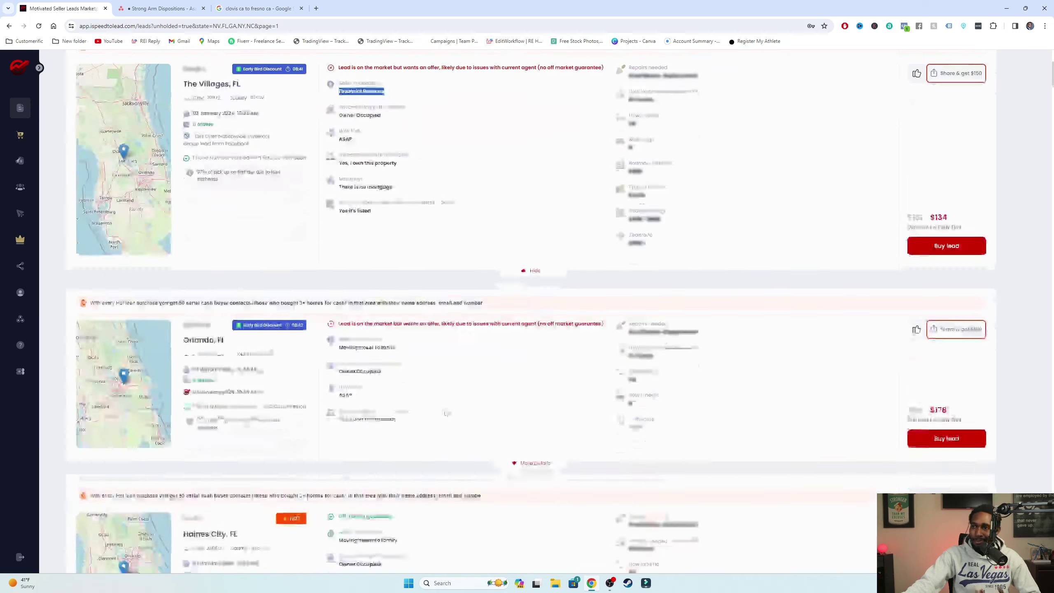
- Examine the seller motivation, occupancy and prices of the Hot leads in Florida, Nevada, Georgia, North Carolina and New York
scroll(377, 427, "down", 4)
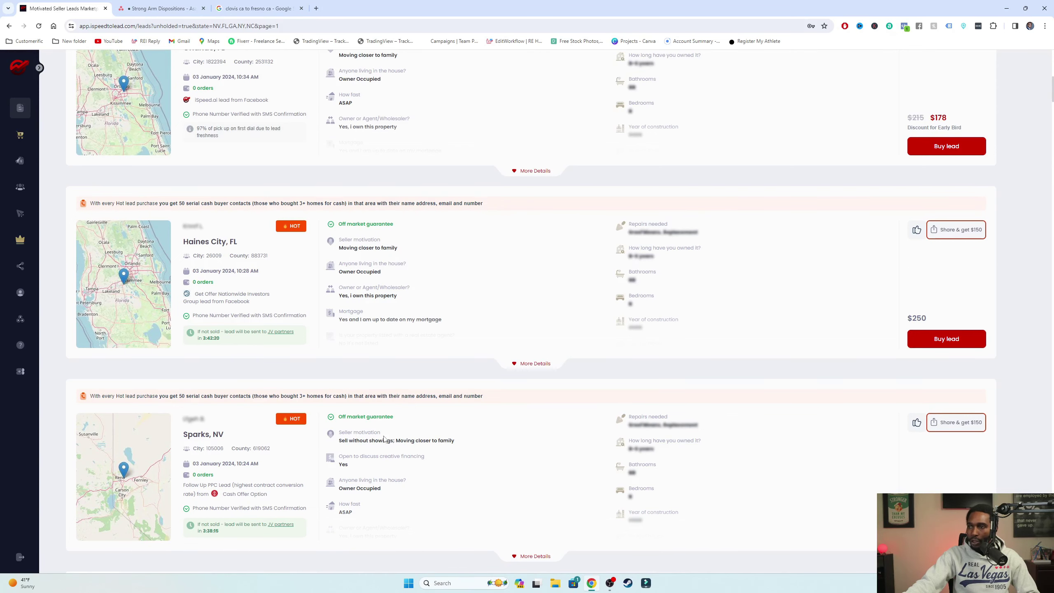
scroll(433, 429, "down", 9)
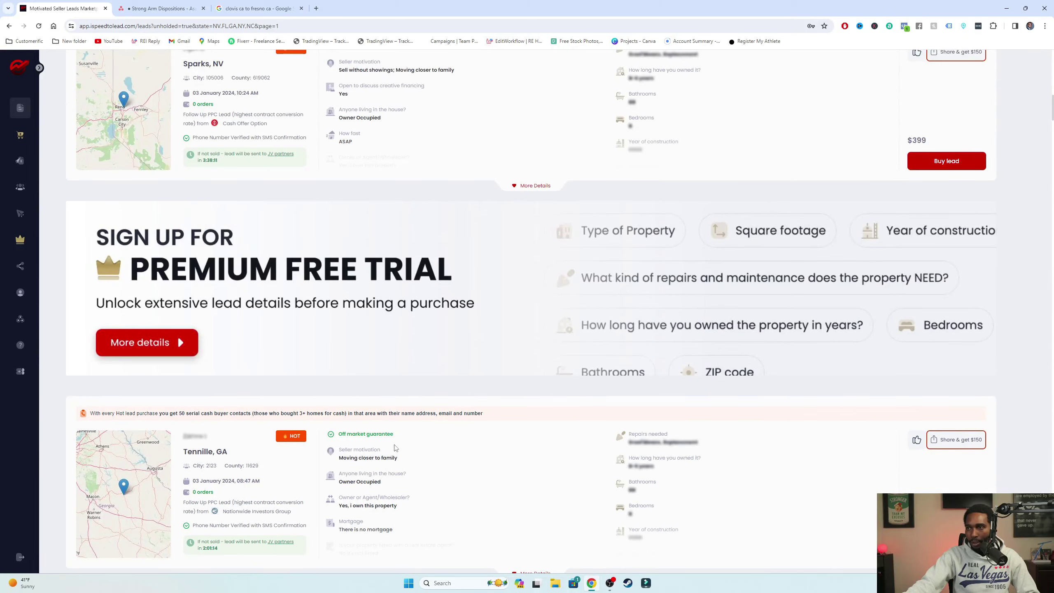
scroll(416, 447, "down", 8)
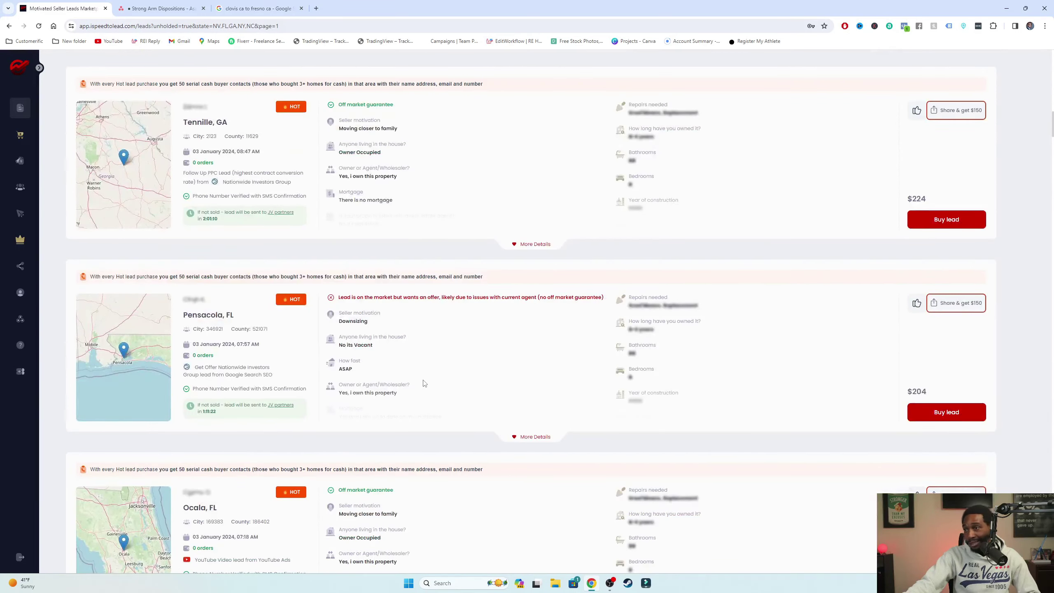
scroll(424, 383, "down", 8)
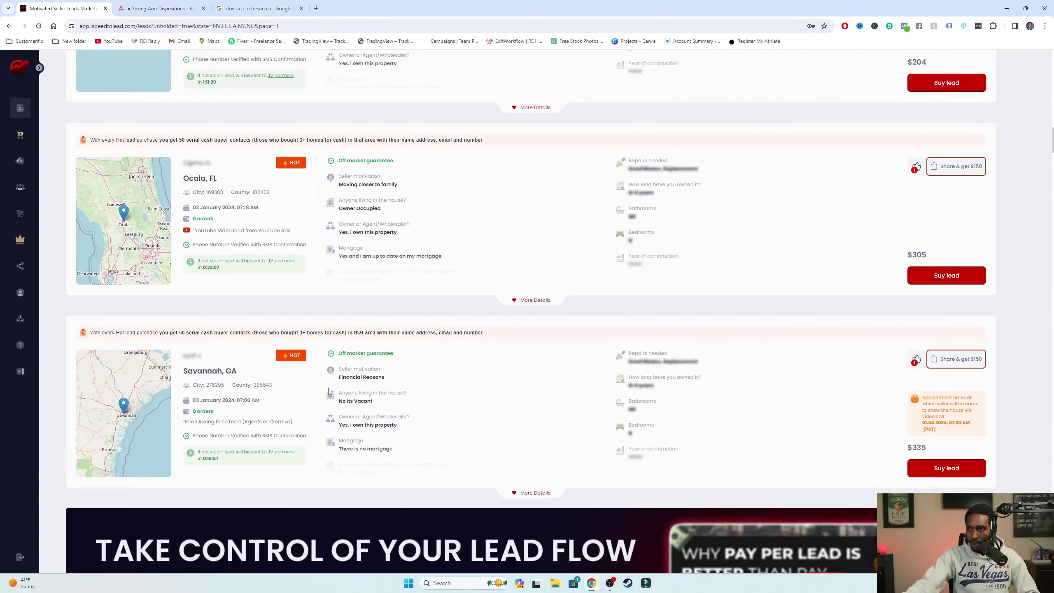
scroll(418, 399, "down", 8)
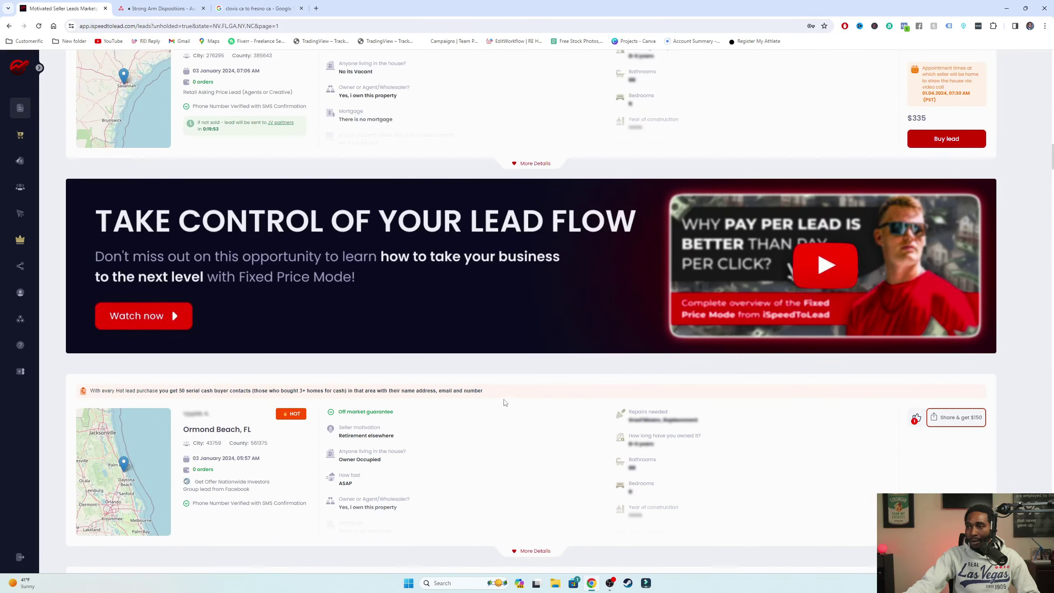
scroll(351, 437, "down", 5)
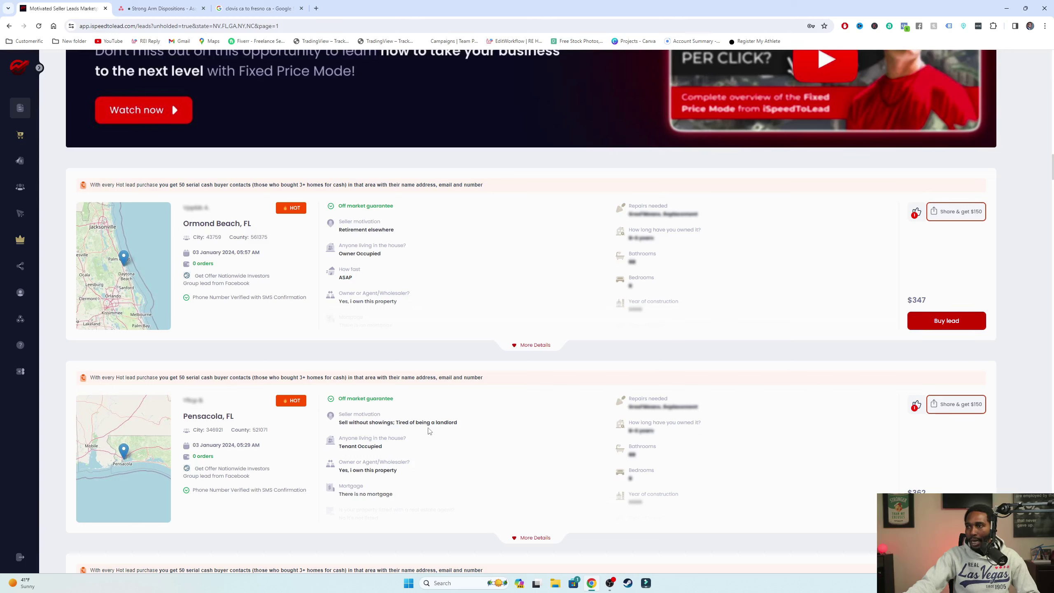
scroll(451, 426, "down", 8)
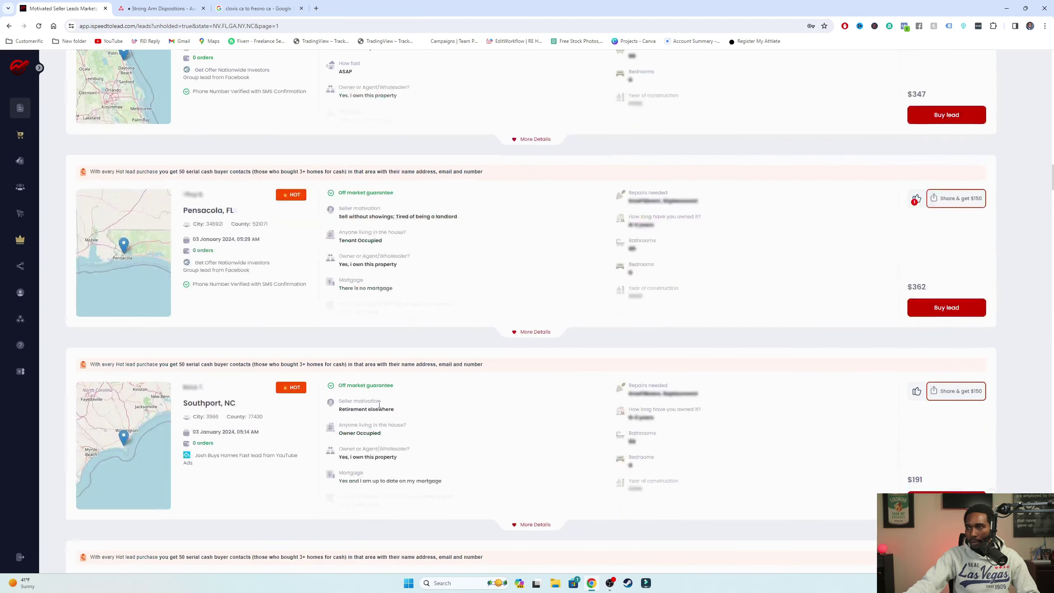
scroll(365, 440, "down", 9)
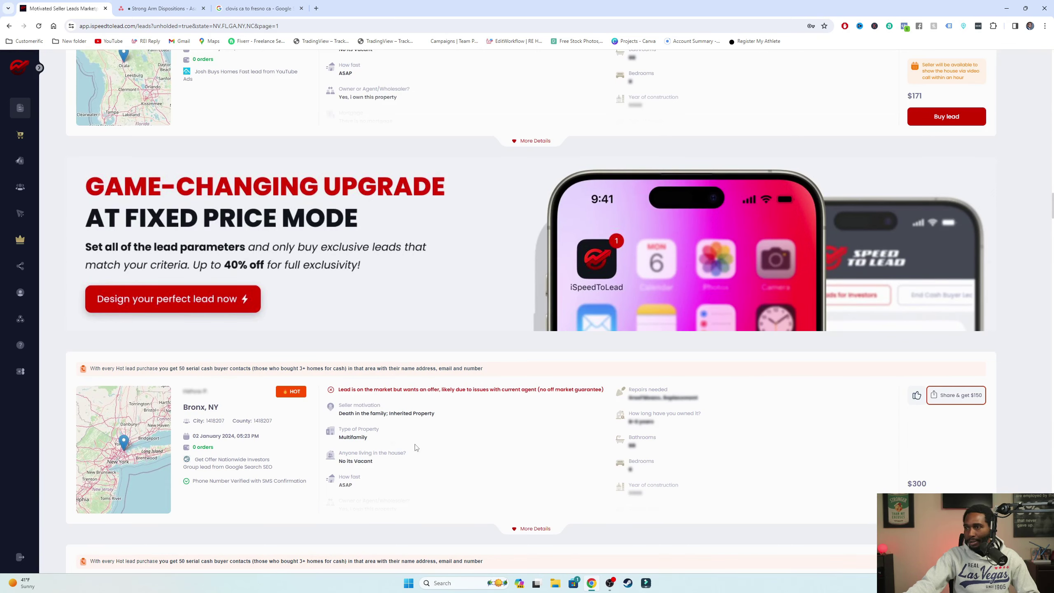
scroll(416, 447, "down", 15)
scroll(678, 301, "up", 12)
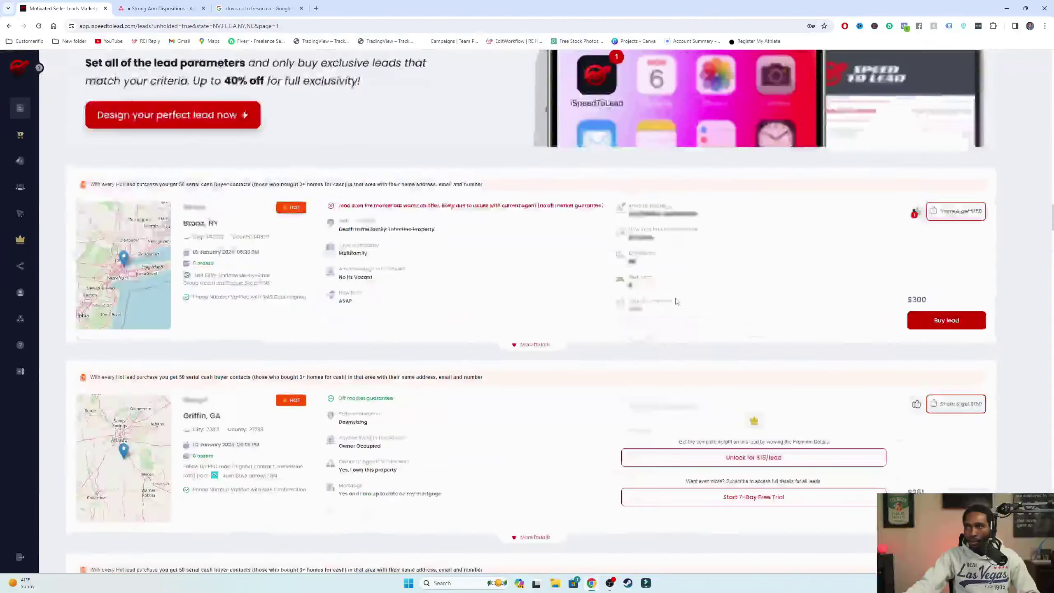
scroll(678, 301, "up", 4)
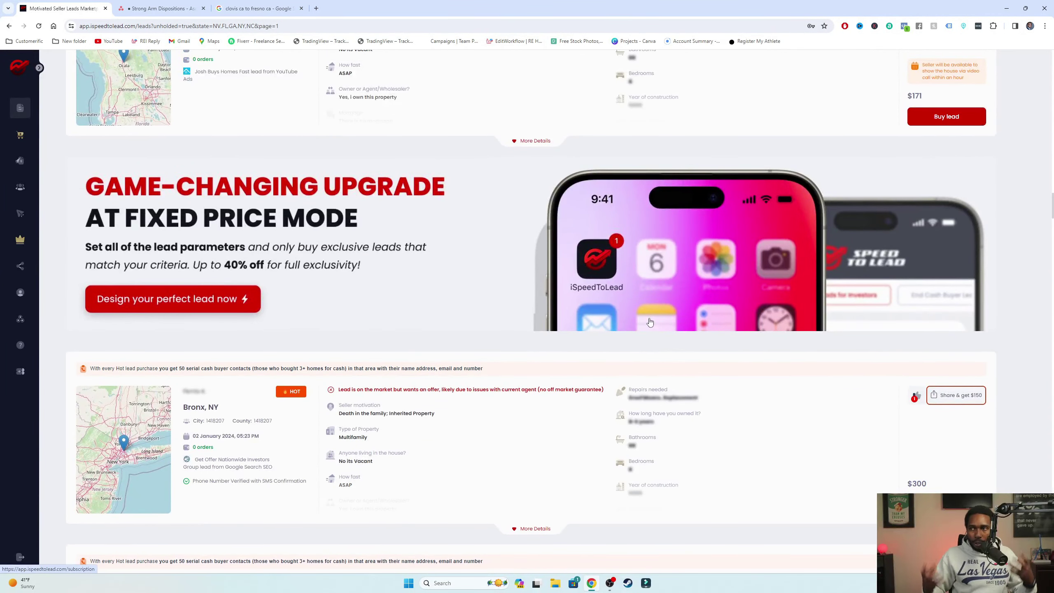
- Expand the Bronx, NY lead's details and look through the remaining filtered leads, returning to the search filters
left_click(542, 533)
scroll(371, 448, "down", 2)
scroll(446, 420, "down", 20)
scroll(681, 362, "up", 20)
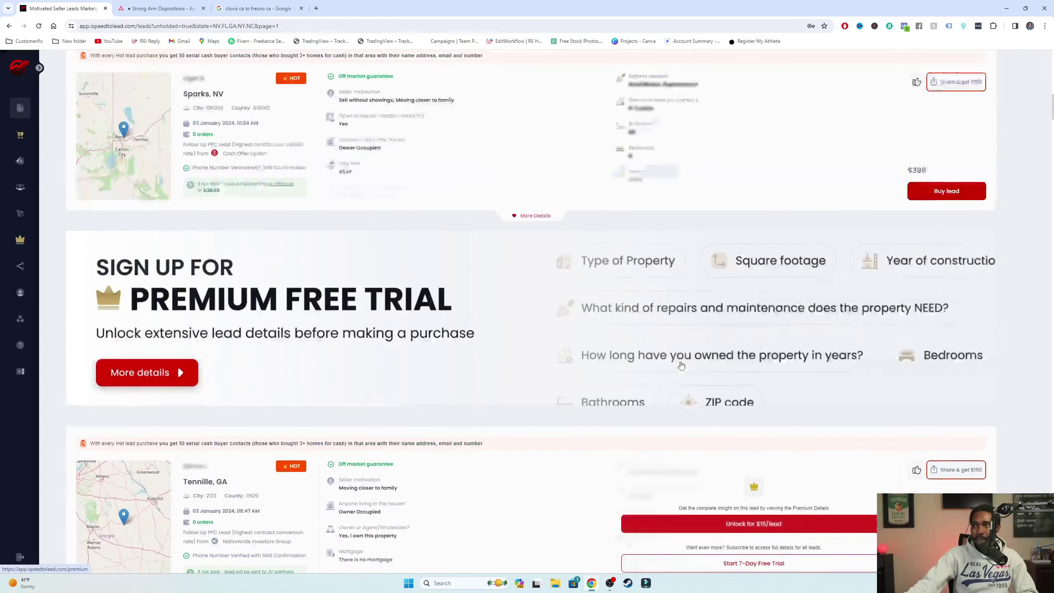
scroll(681, 365, "up", 20)
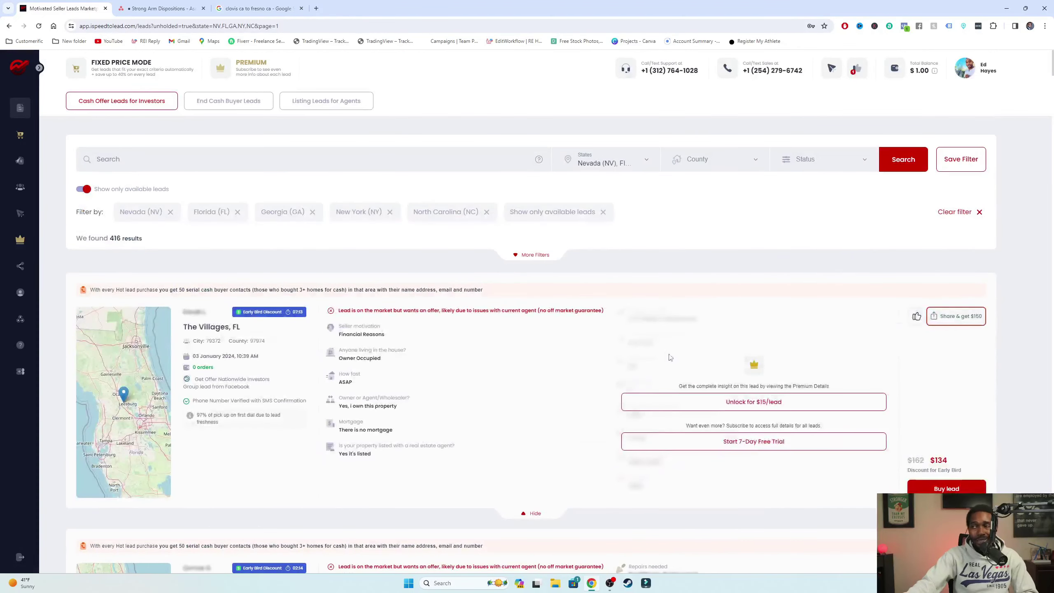
- Clear the state filters and restrict the marketplace to available leads with the NEW status
left_click(971, 213)
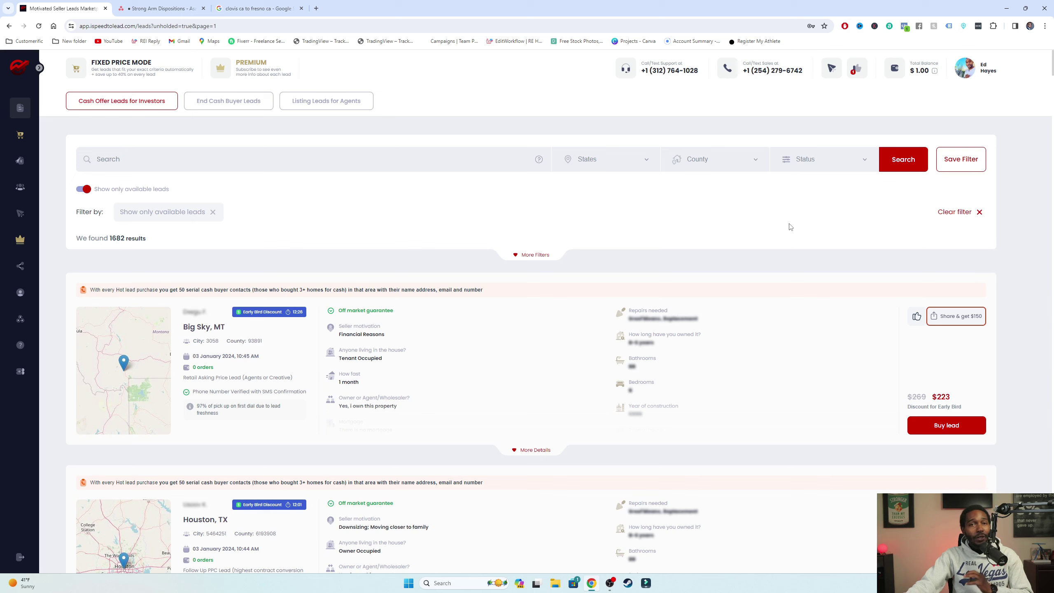
left_click(807, 165)
left_click(800, 204)
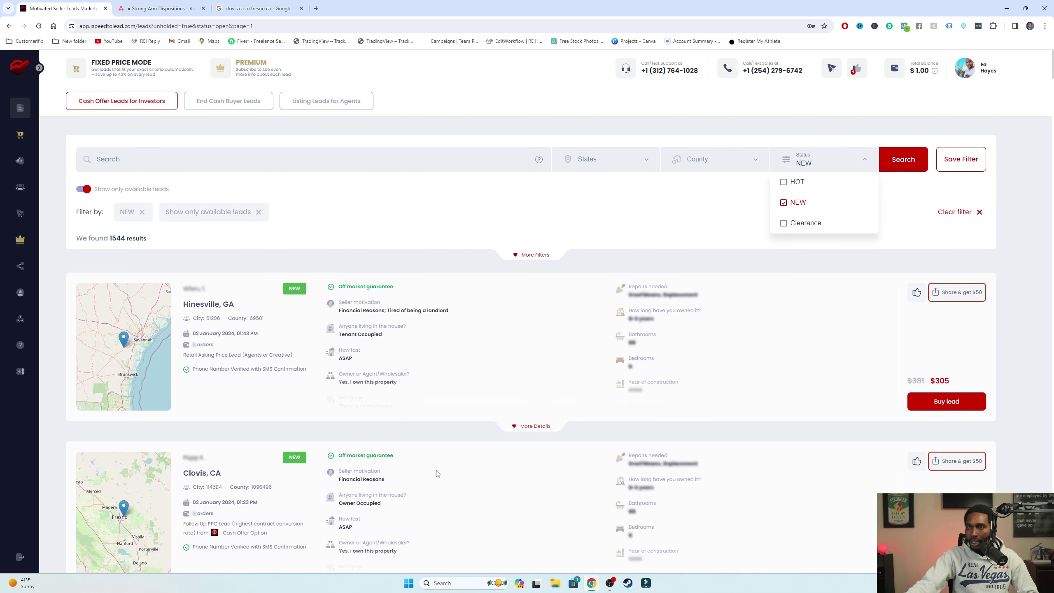
- Look through the discounted NEW leads and open the purchase checkout for the New Carlisle, OH lead
scroll(208, 368, "down", 3)
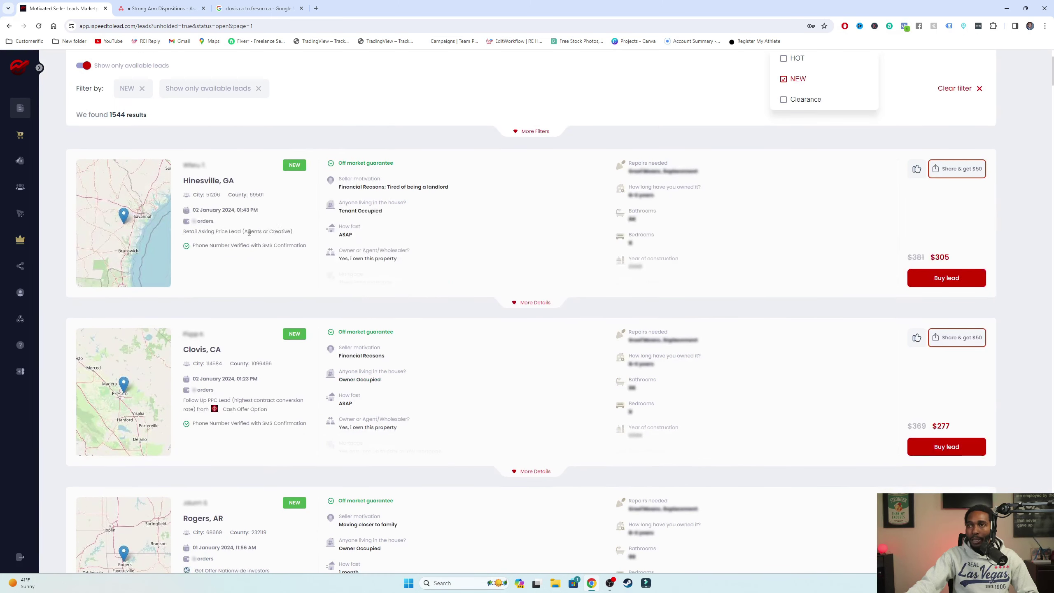
scroll(242, 226, "down", 12)
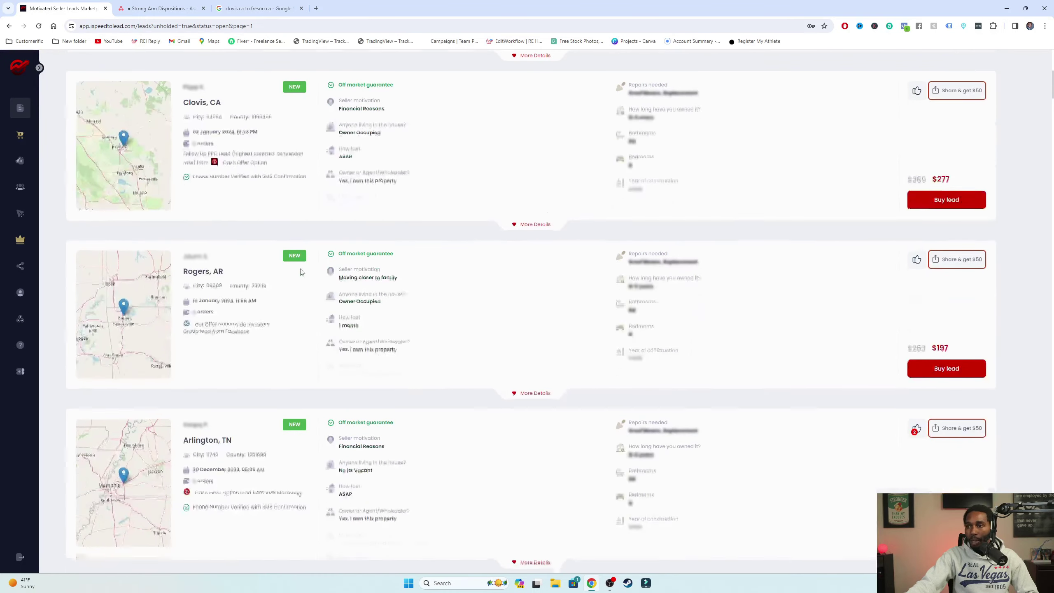
scroll(315, 302, "down", 7)
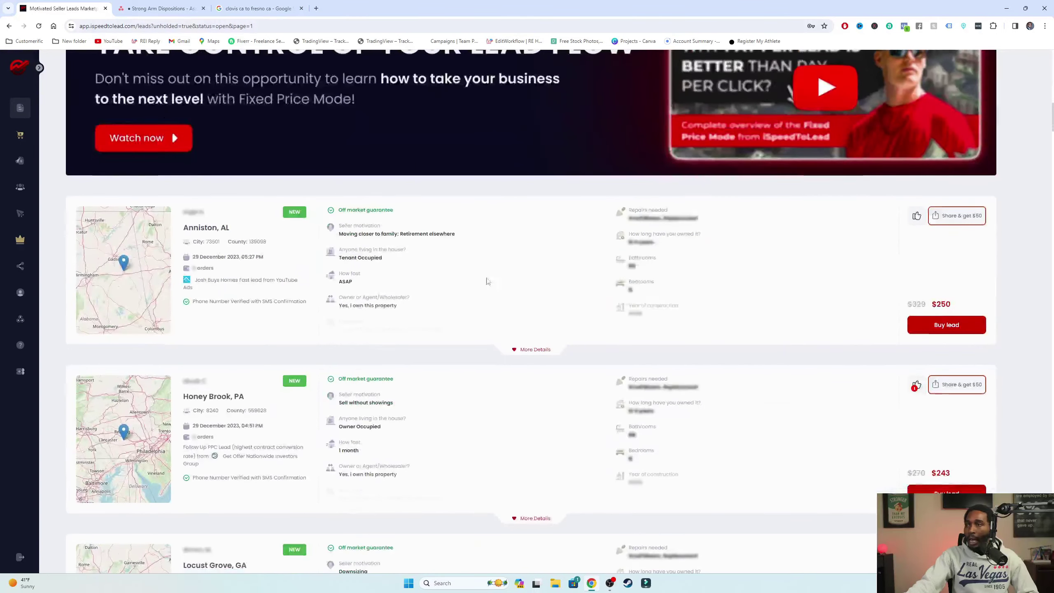
scroll(360, 245, "down", 7)
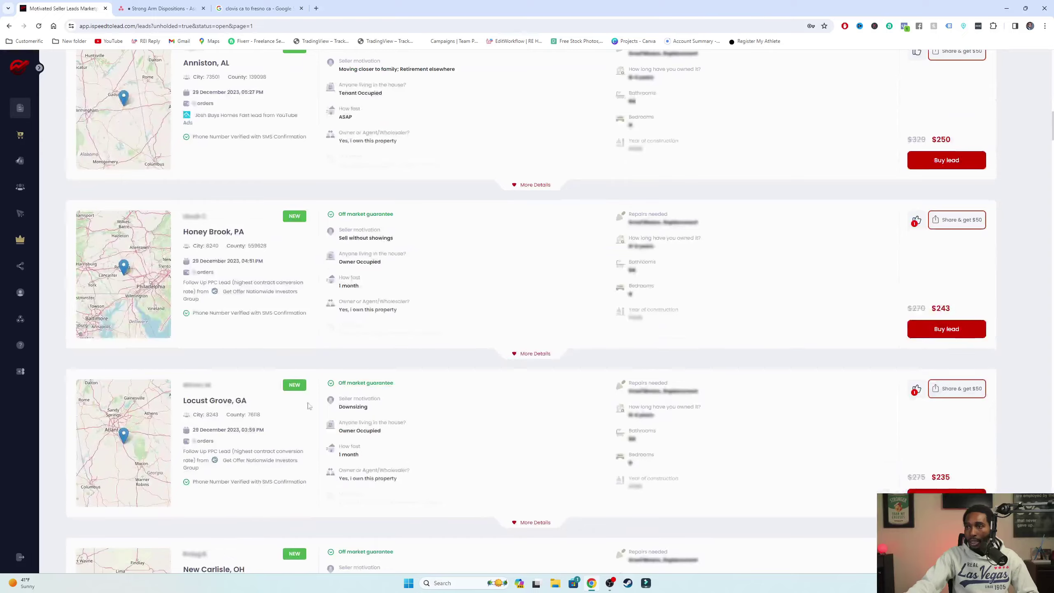
scroll(293, 451, "down", 3)
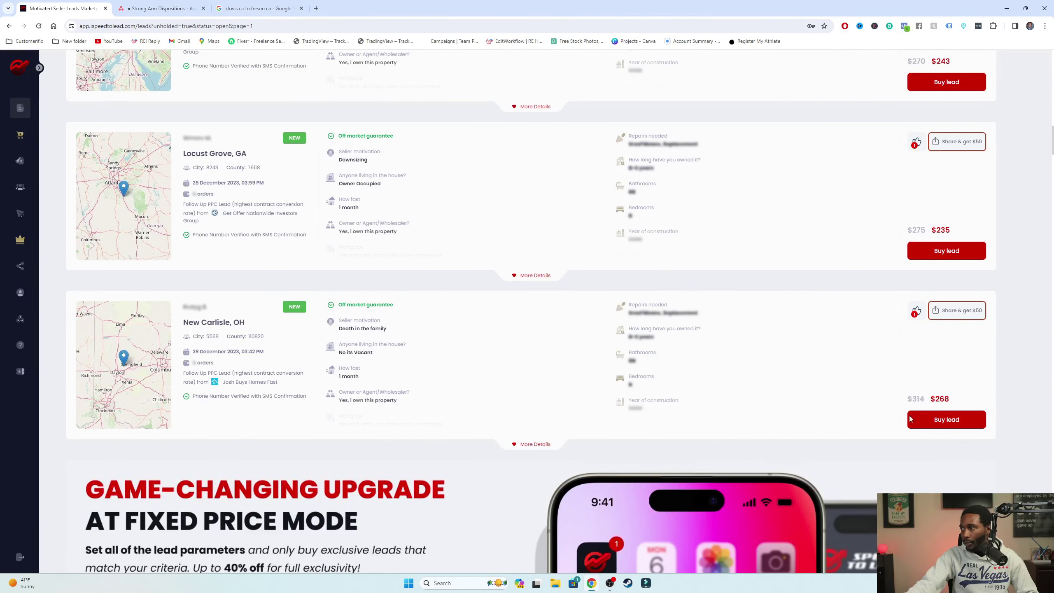
left_click(931, 425)
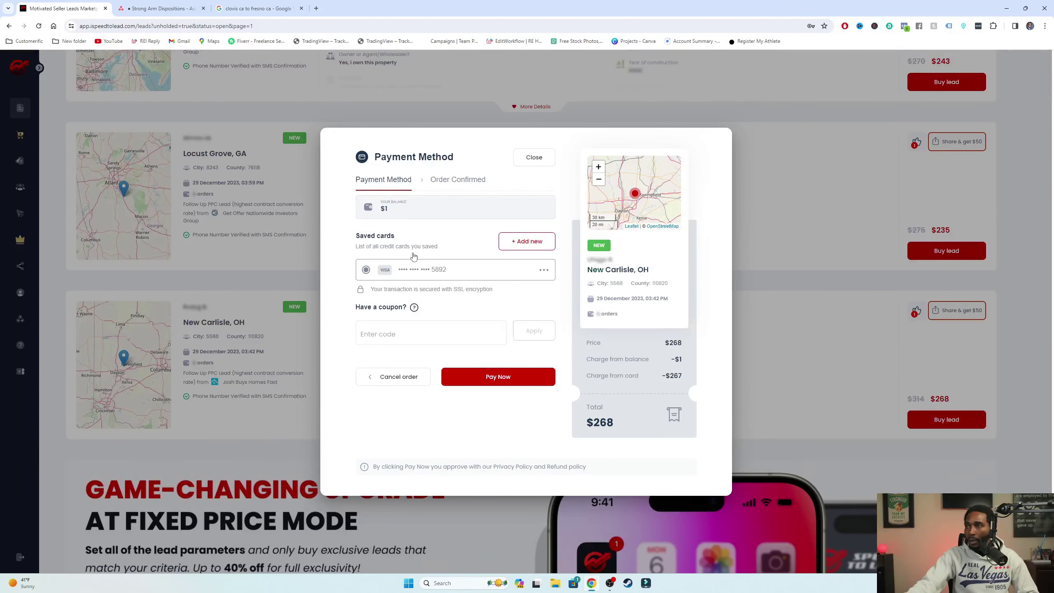
- Try to apply the coupon 9club to the New Carlisle, OH order, highlight the total and close the checkout without paying
left_click(417, 335)
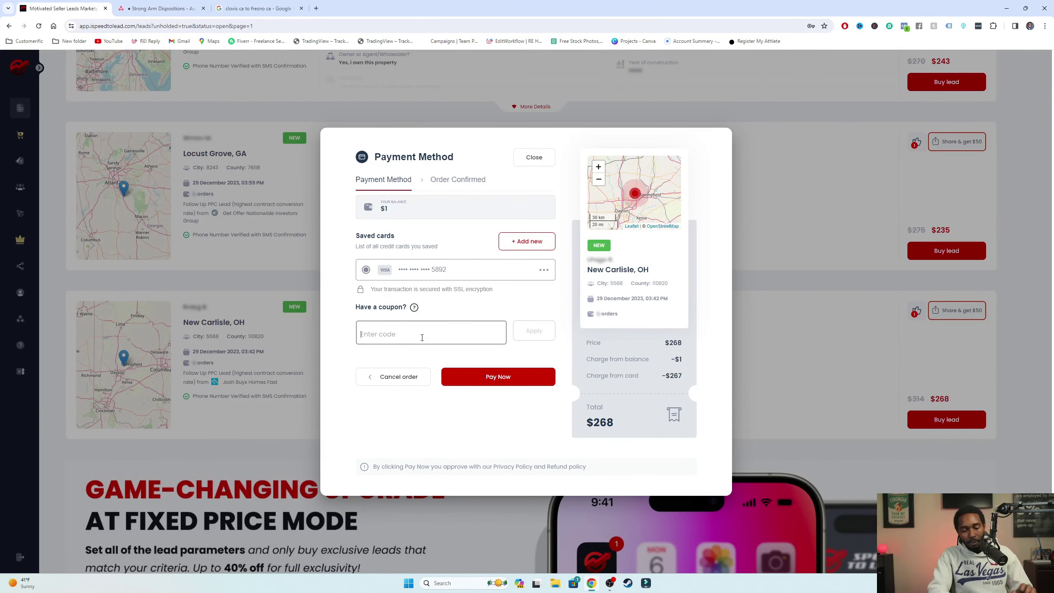
type("9cl")
type("ub")
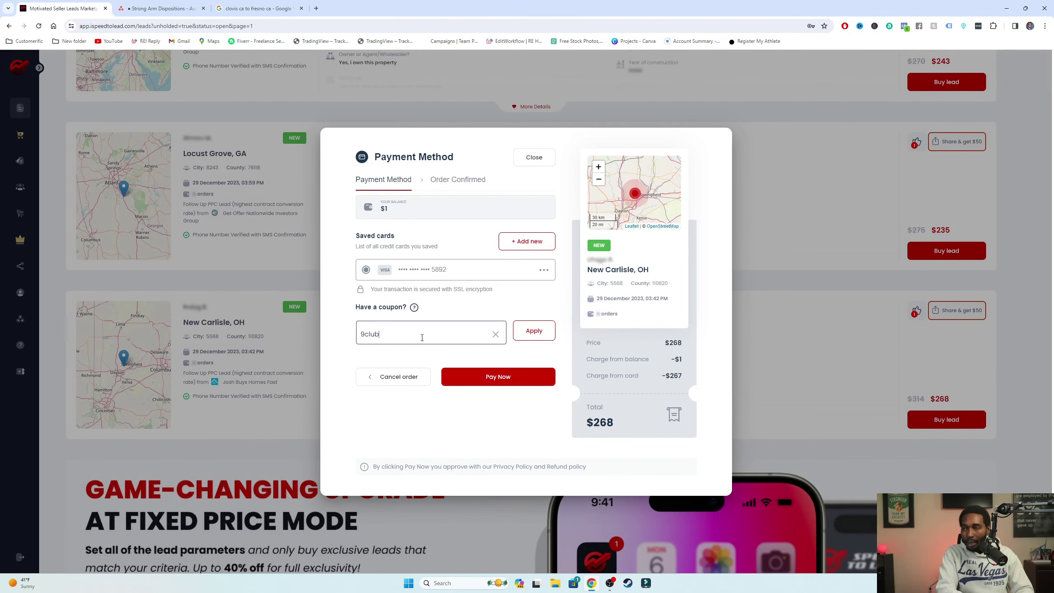
left_click(535, 331)
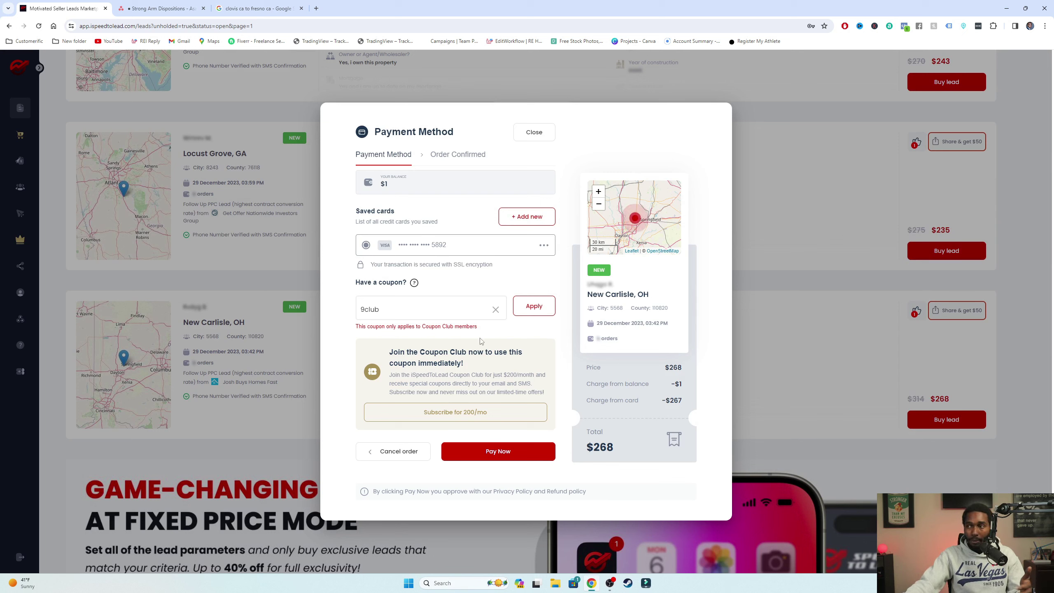
left_click_drag(594, 445, 617, 449)
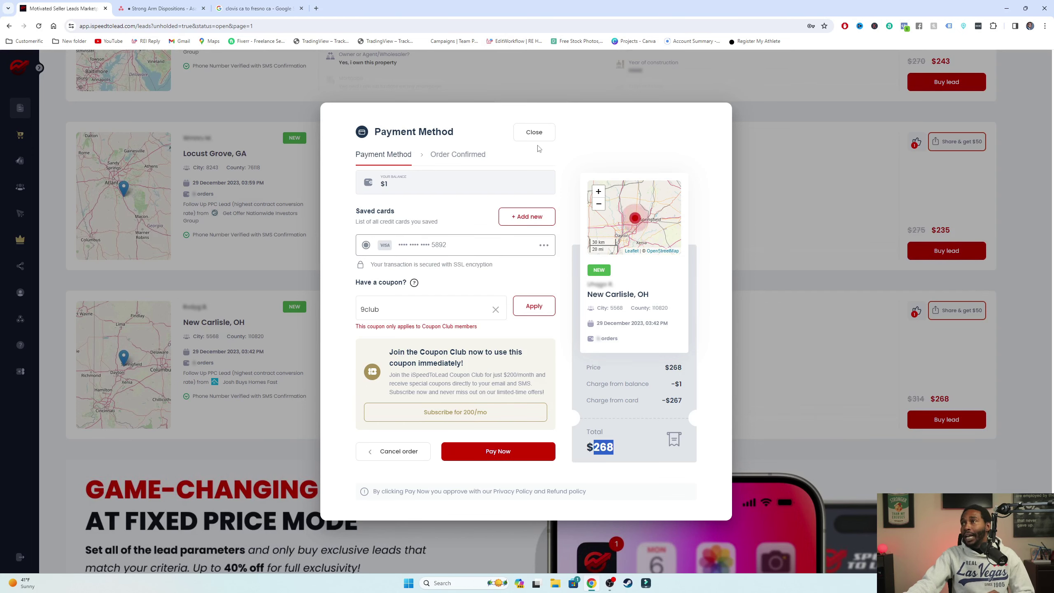
left_click(534, 132)
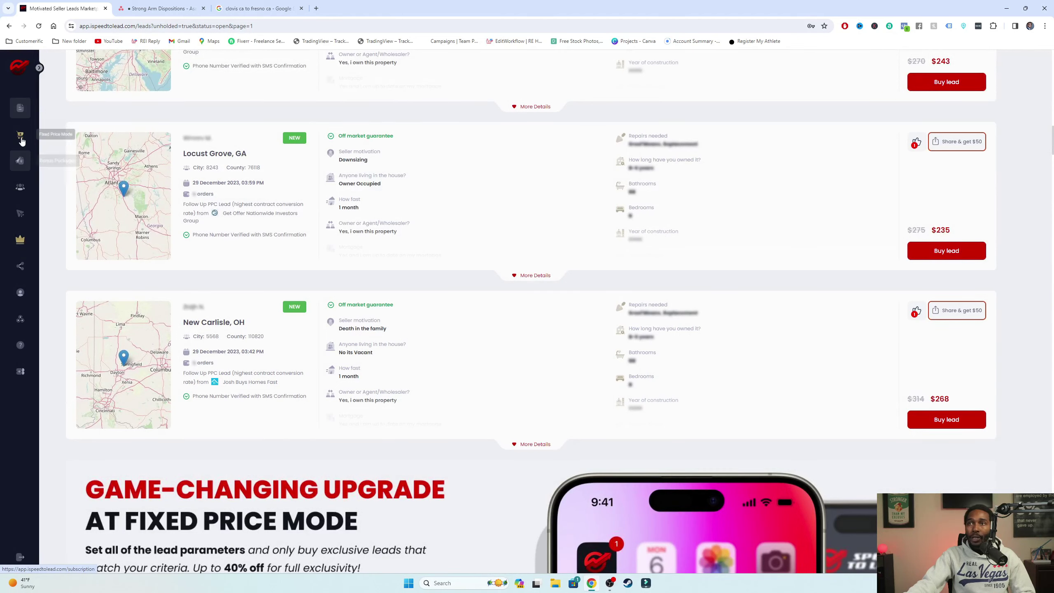
- Show the purchased leads list, then open the support ticket form and examine the Refund Policy and Process
left_click(20, 187)
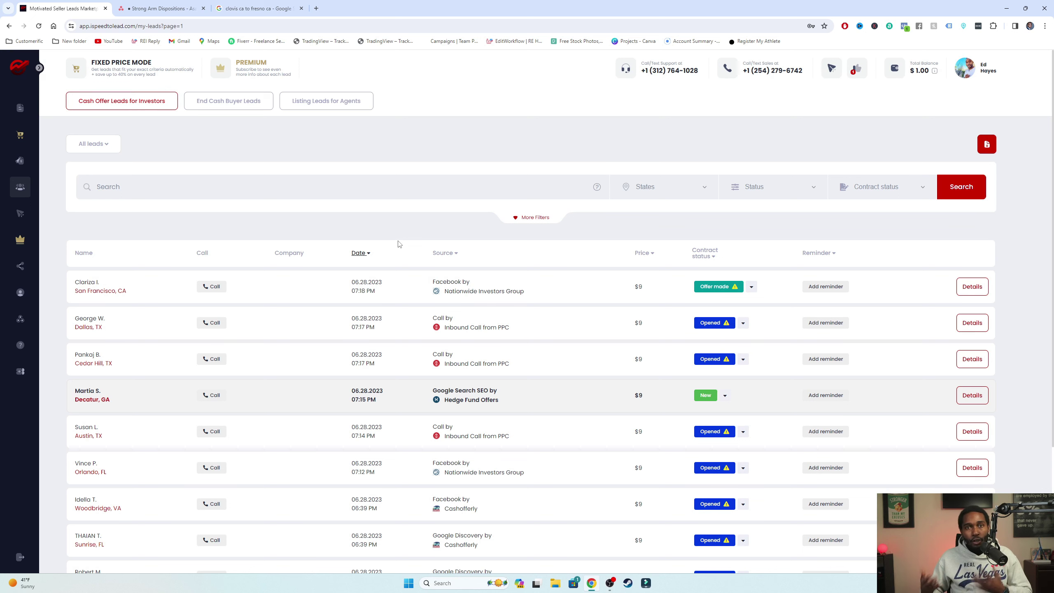
left_click(25, 376)
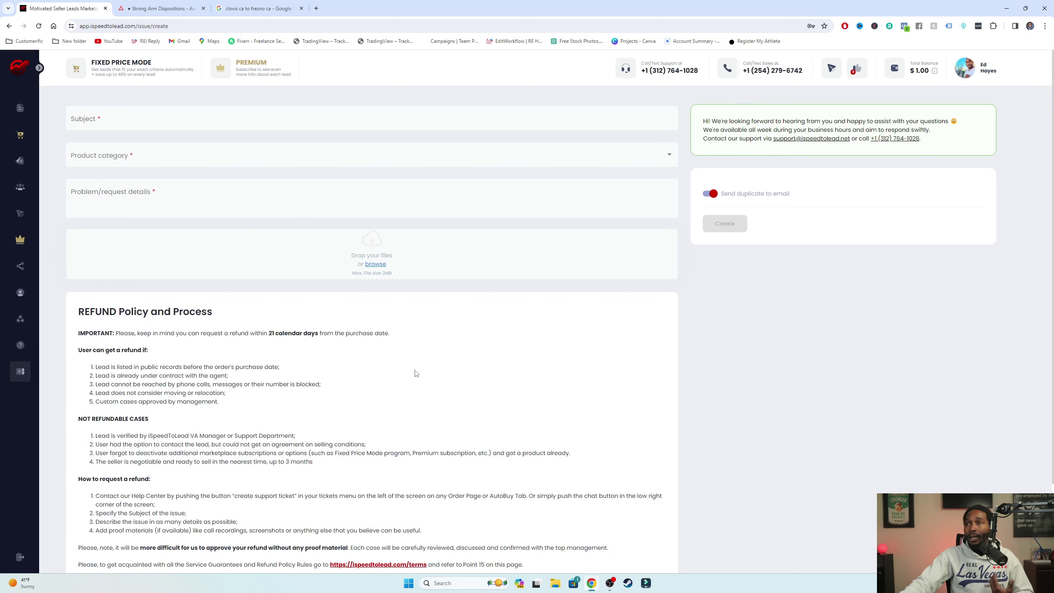
scroll(793, 211, "down", 3)
scroll(793, 218, "up", 3)
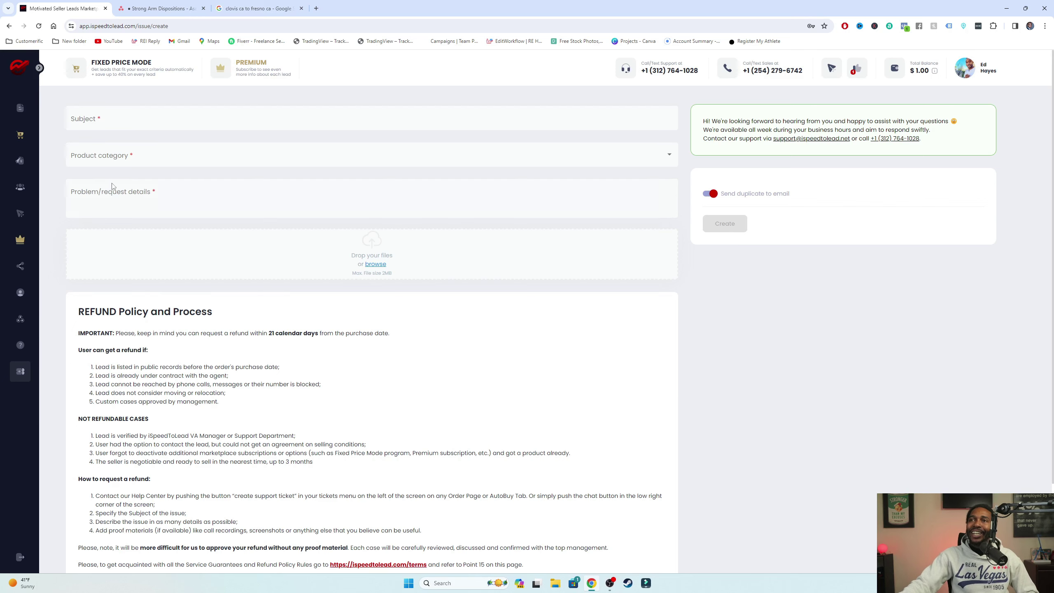
- Return to the marketplace's Cash Offer Leads for Investors
left_click(19, 116)
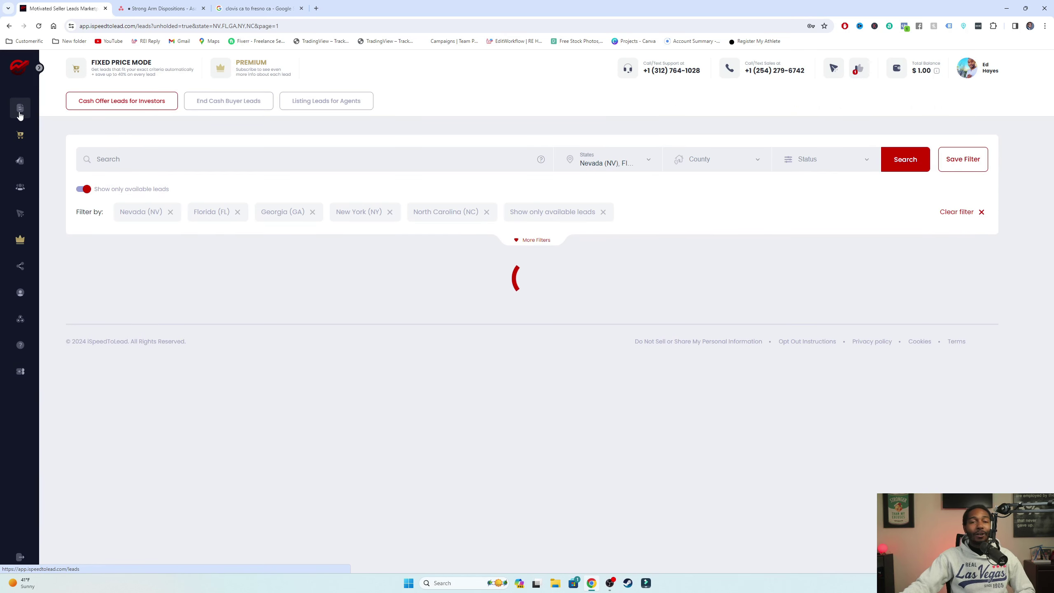